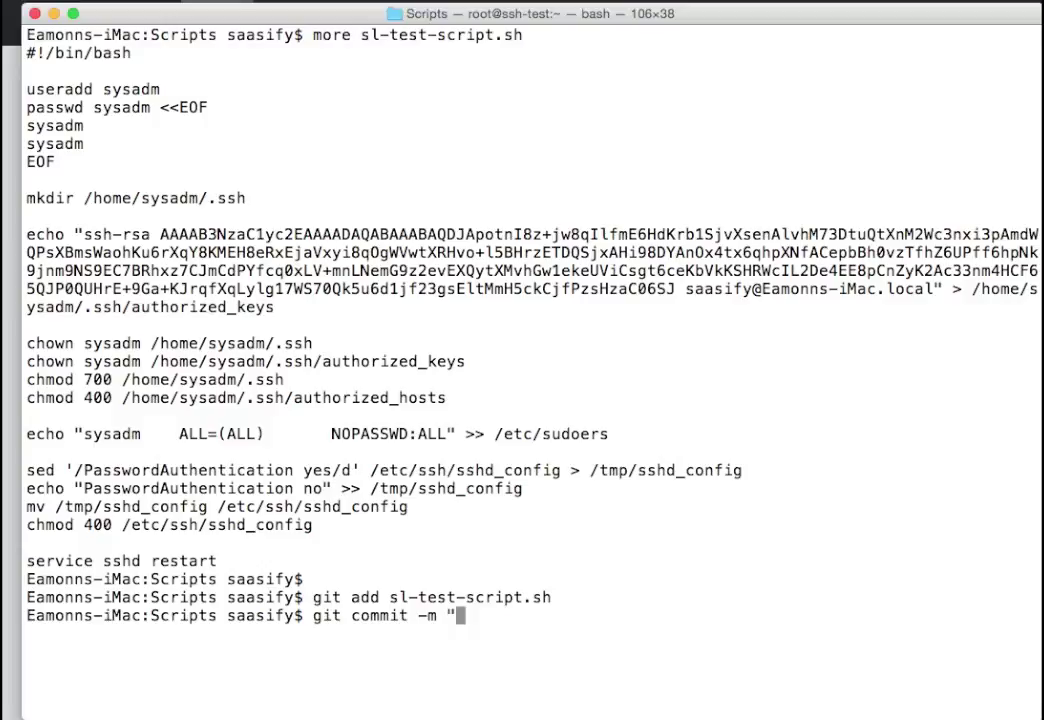
Commit sl-test-script.sh with message 'Adding test script' and run 'git push -u origin master'
{"action": "type", "text": "Adding "}
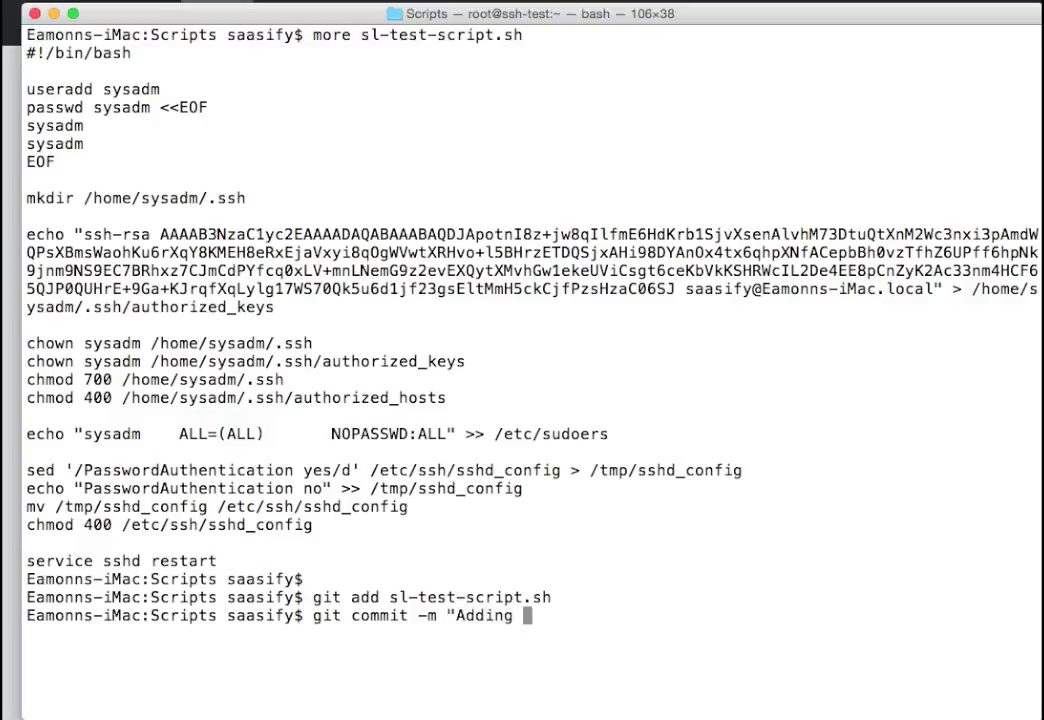
{"action": "type", "text": "test scri"}
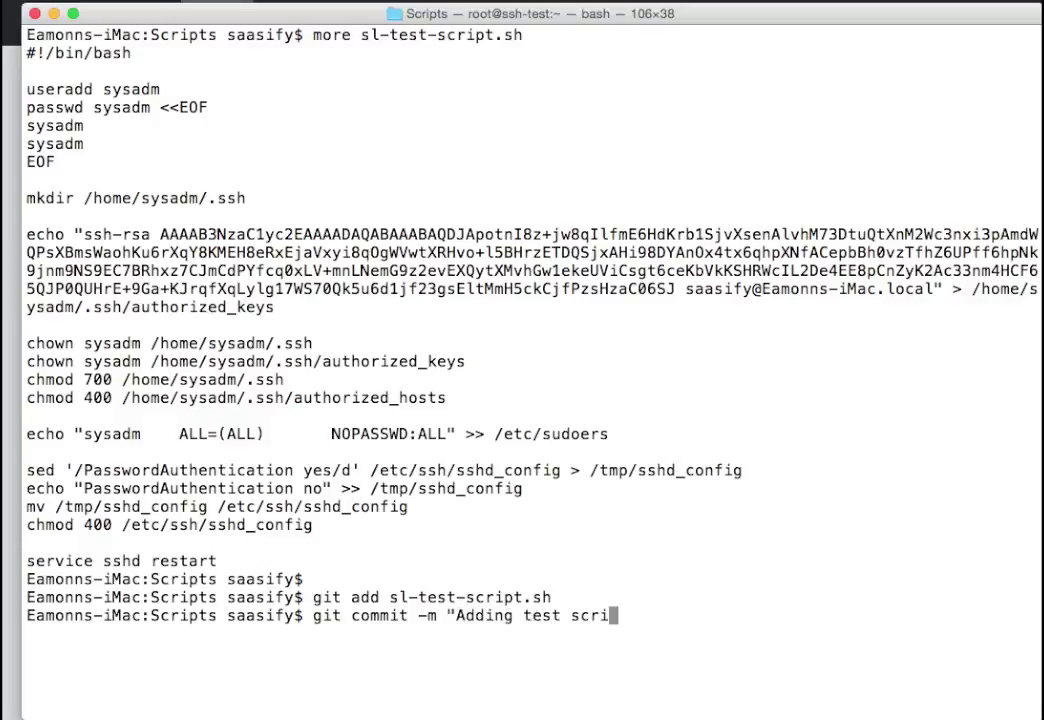
{"action": "type", "text": "pt\""}
{"action": "key", "text": "Return"}
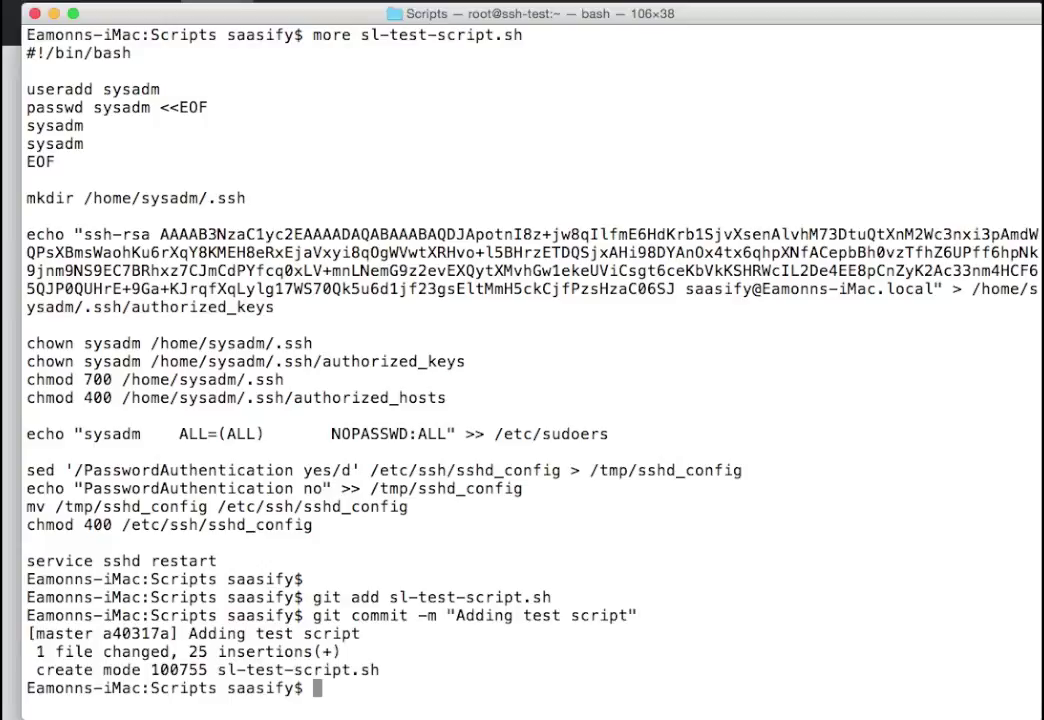
{"action": "type", "text": "git"}
{"action": "type", "text": "push "}
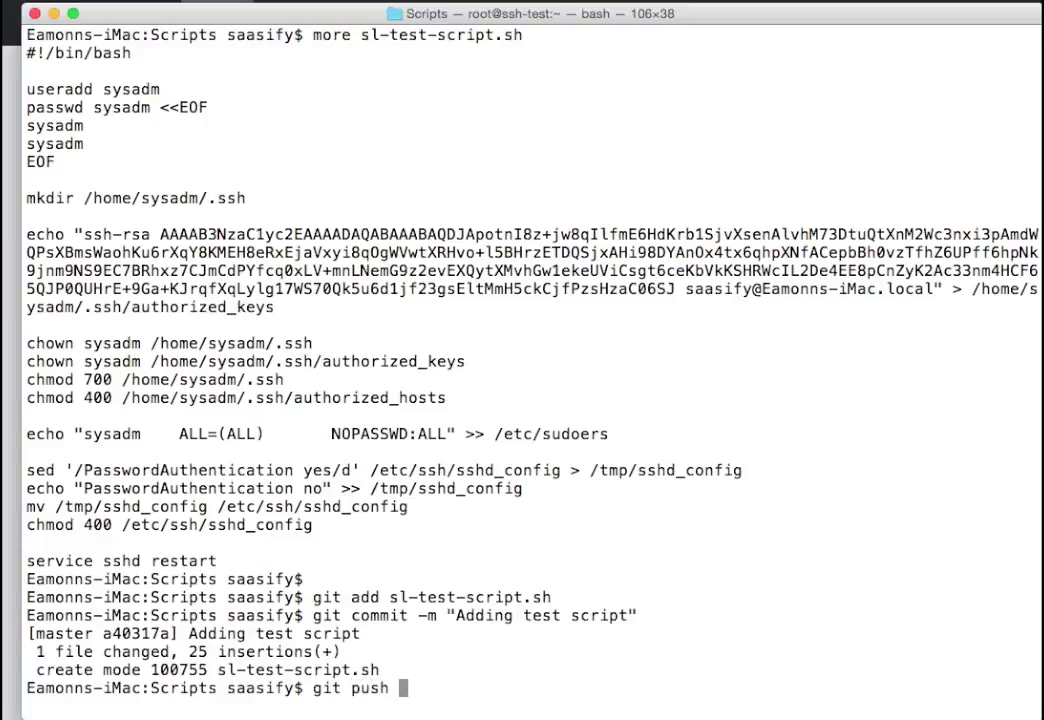
{"action": "type", "text": "-u origin master"}
{"action": "key", "text": "Return"}
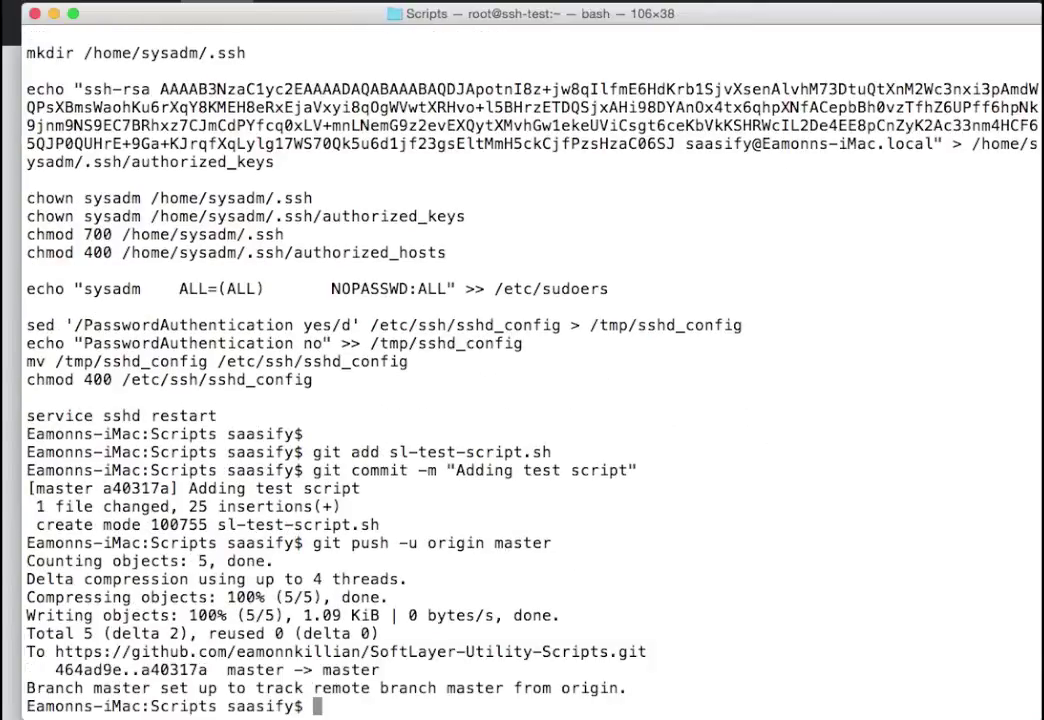
{"action": "key", "text": "super+Tab"}
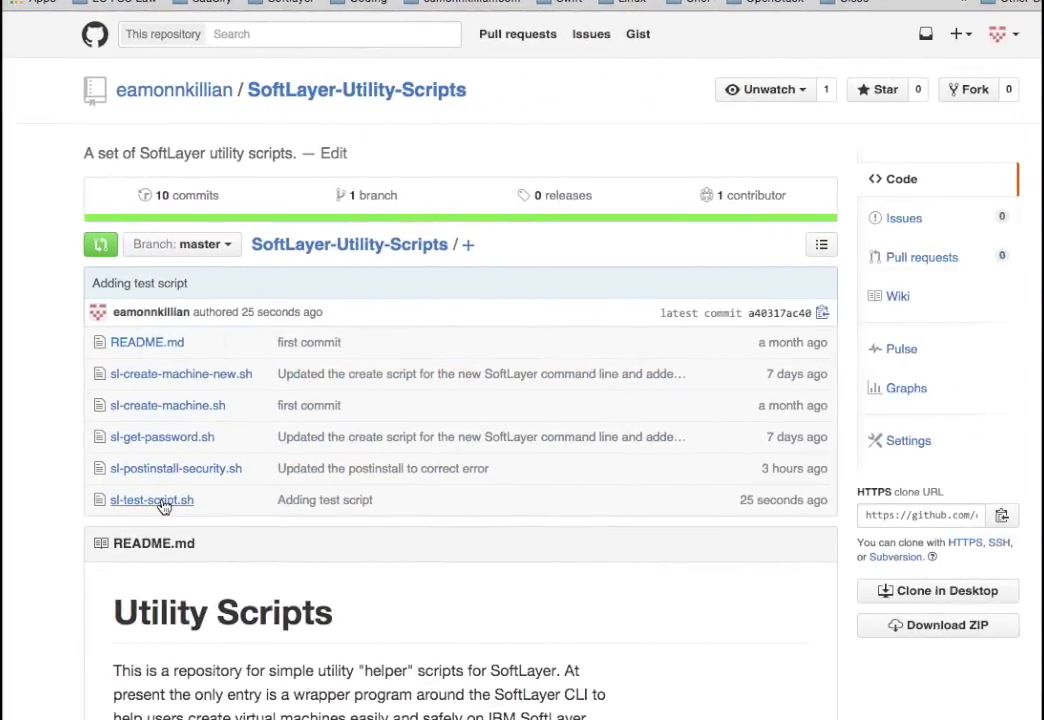
View the 26-line sl-test-script.sh file on GitHub, then return to the Terminal prompt
{"action": "left_click", "coordinate": [150, 500]}
{"action": "scroll", "coordinate": [260, 421], "scroll_direction": "down", "scroll_amount": 1}
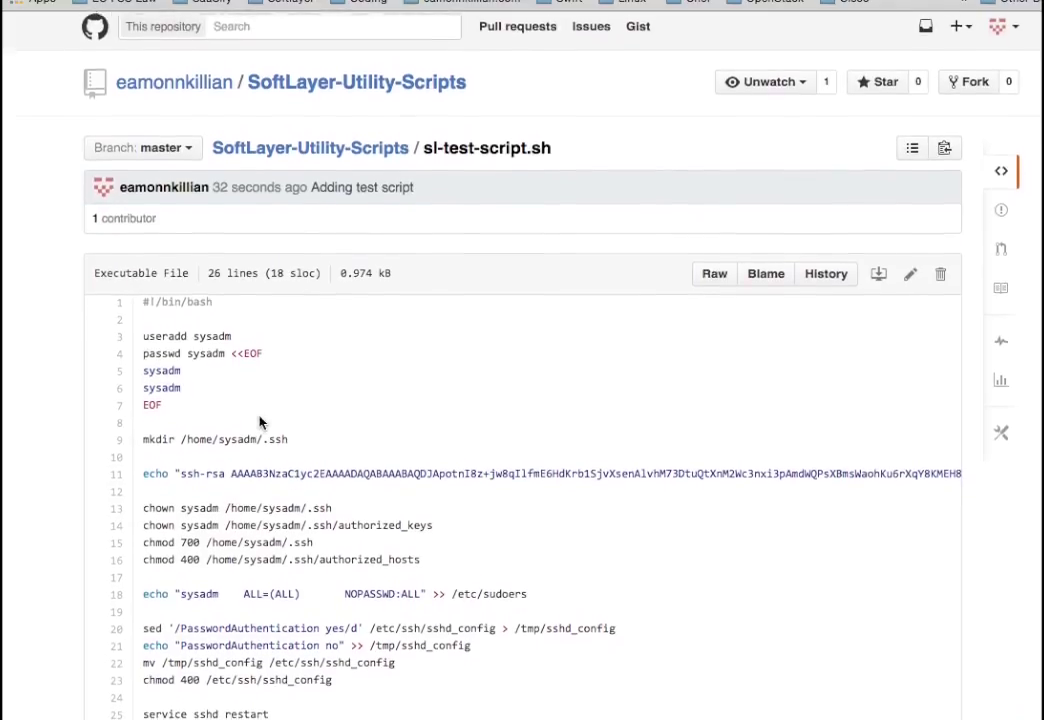
{"action": "scroll", "coordinate": [260, 421], "scroll_direction": "up", "scroll_amount": 1}
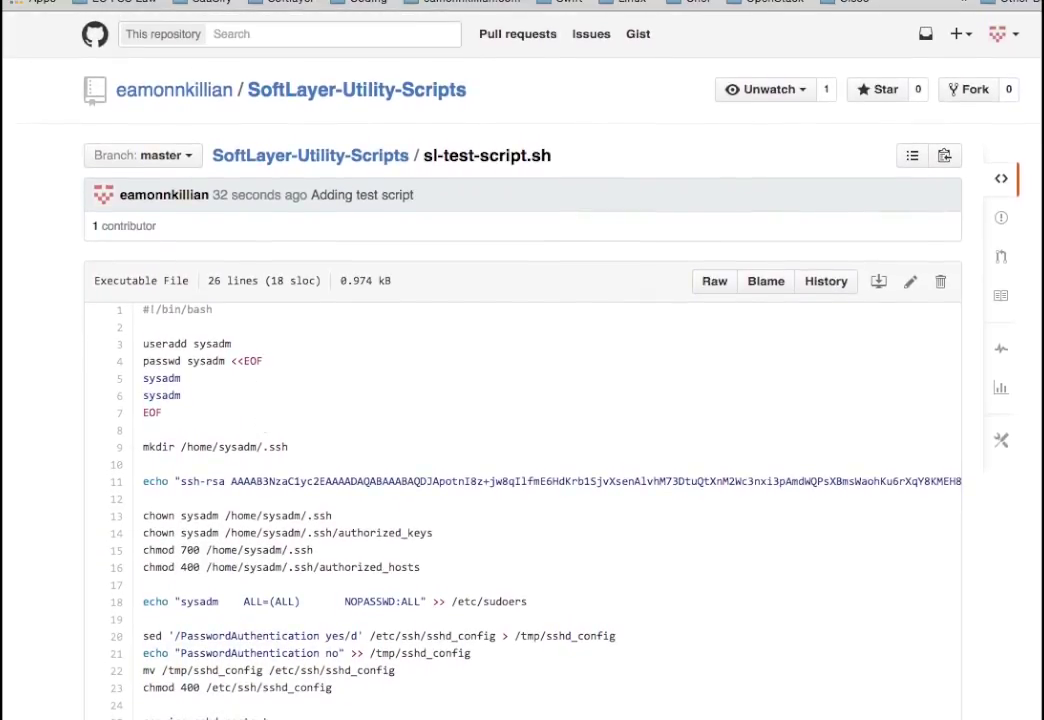
{"action": "key", "text": "super+Tab"}
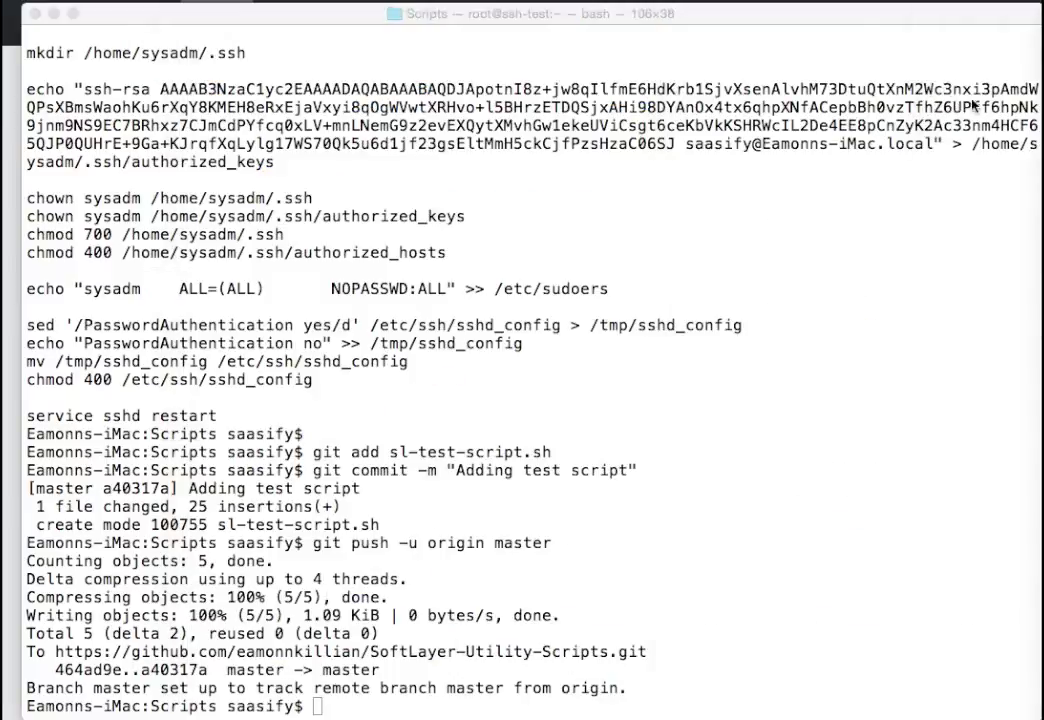
{"action": "left_click", "coordinate": [553, 543]}
{"action": "key", "text": "Return"}
{"action": "key", "text": "Return"}
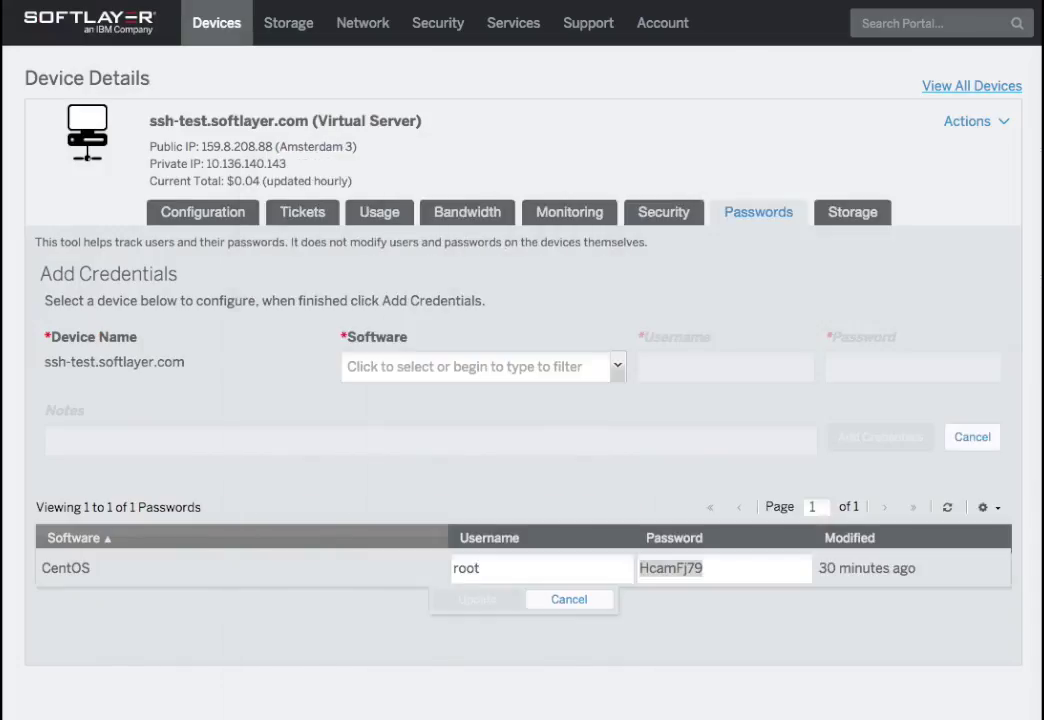
Go to Devices > Manage > Provisioning Scripts, which currently lists no scripts
{"action": "left_click", "coordinate": [214, 24]}
{"action": "mouse_move", "coordinate": [203, 124]}
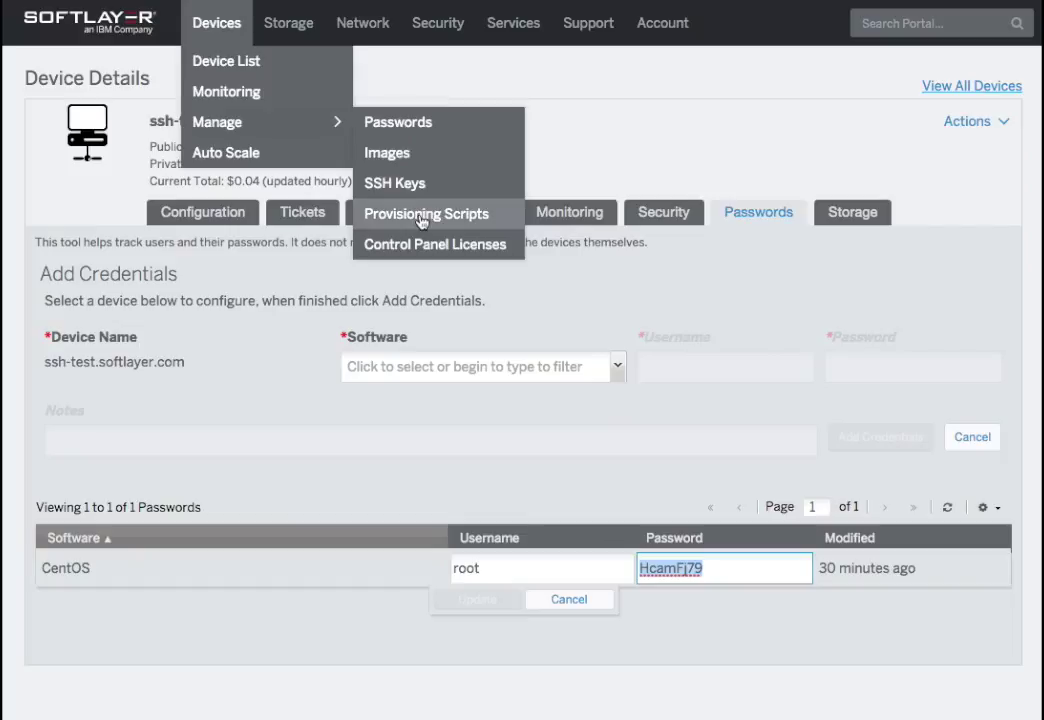
{"action": "left_click", "coordinate": [421, 216]}
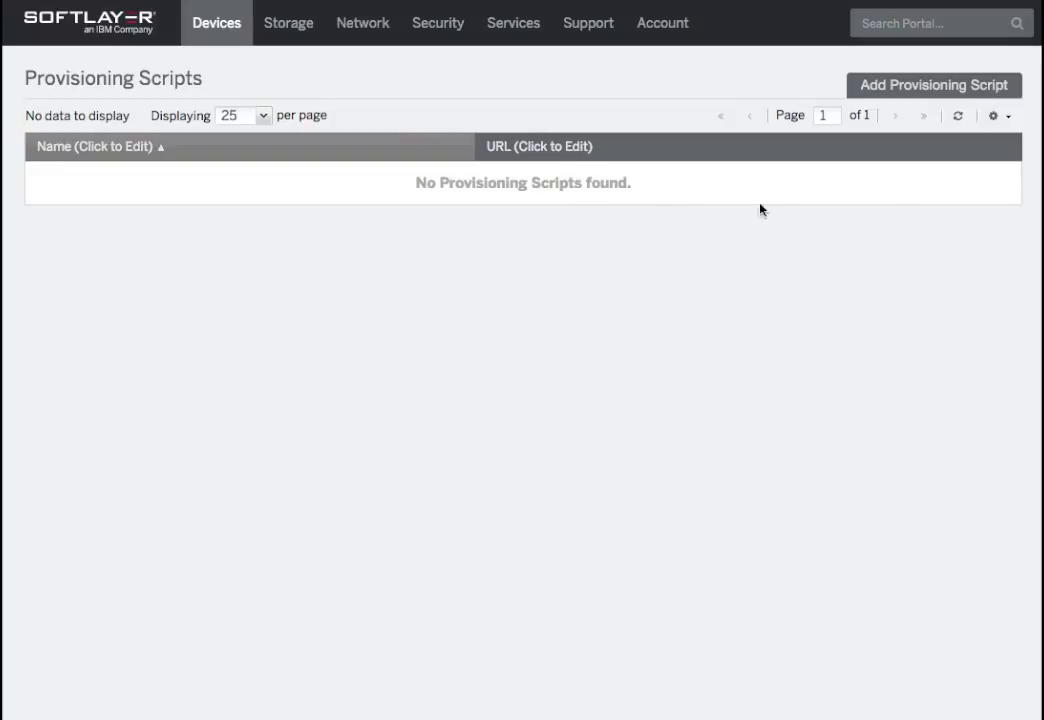
Start a new provisioning script named PostInstall1 and paste the copied raw GitHub URL
{"action": "left_click", "coordinate": [946, 92]}
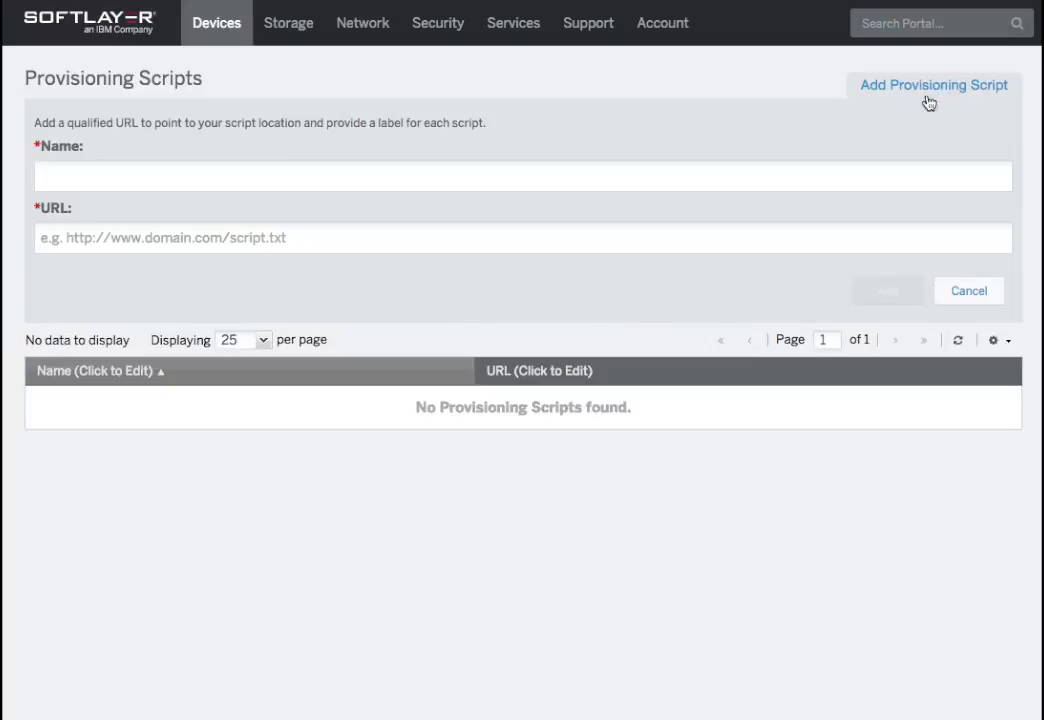
{"action": "left_click", "coordinate": [305, 178]}
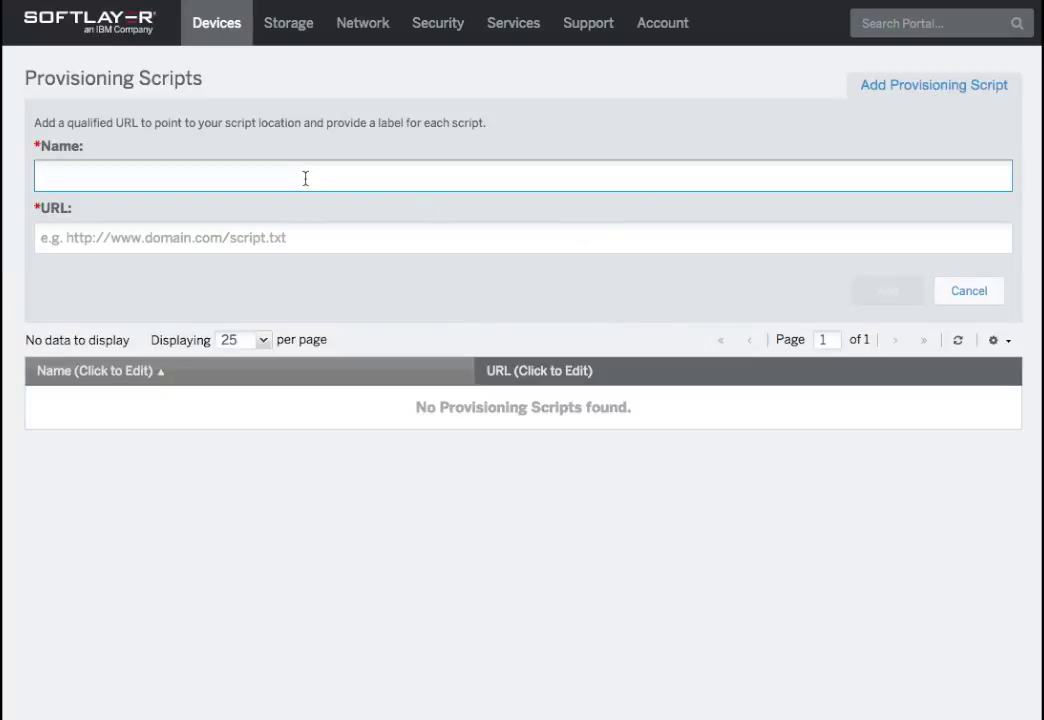
{"action": "type", "text": "PostInstall1"}
{"action": "left_click", "coordinate": [199, 238]}
{"action": "right_click", "coordinate": [199, 238]}
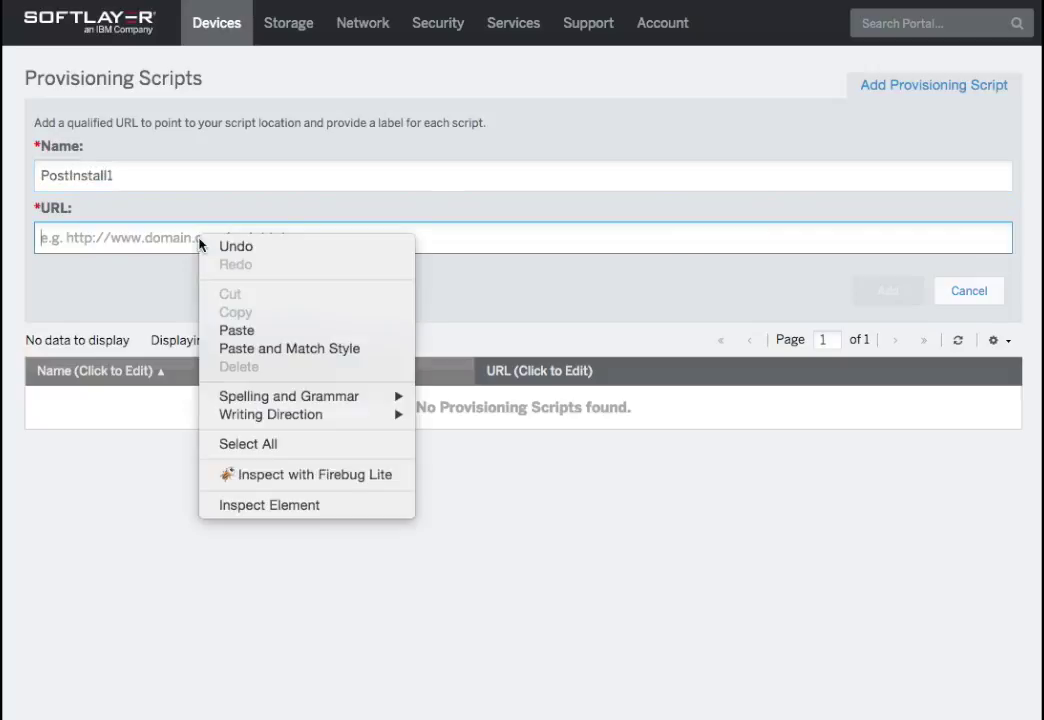
{"action": "left_click", "coordinate": [250, 331]}
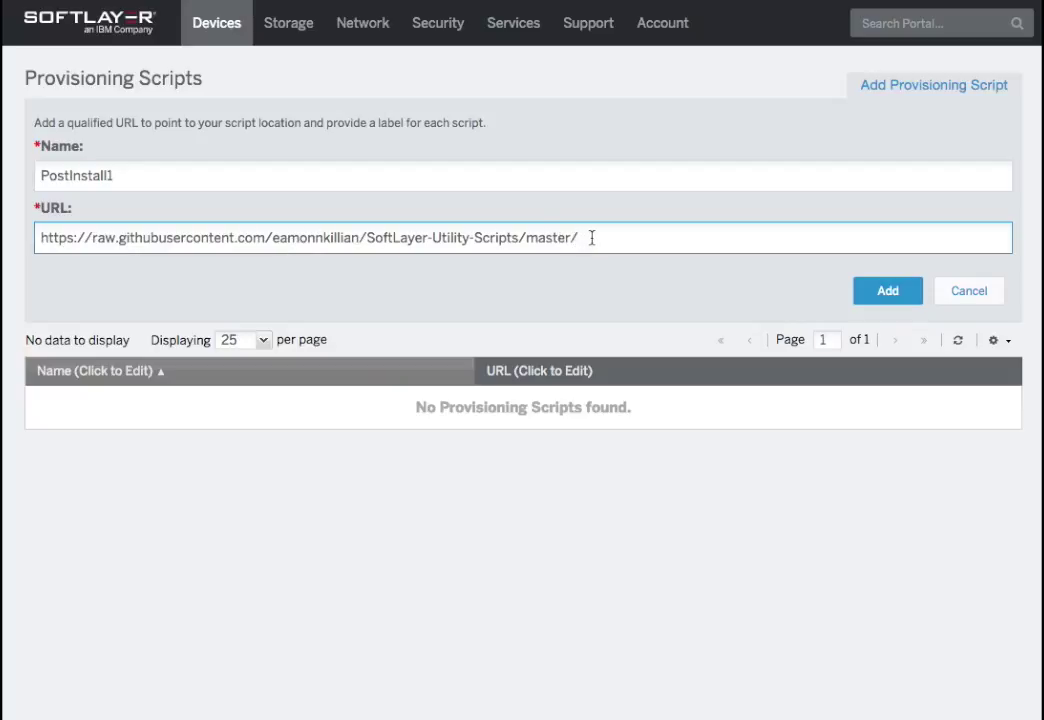
Complete the URL so it ends in sl-test-script.sh and save the PostInstall1 script
{"action": "type", "text": "sl-test-scripts"}
{"action": "key", "text": "BackSpace"}
{"action": "key", "text": "Tab"}
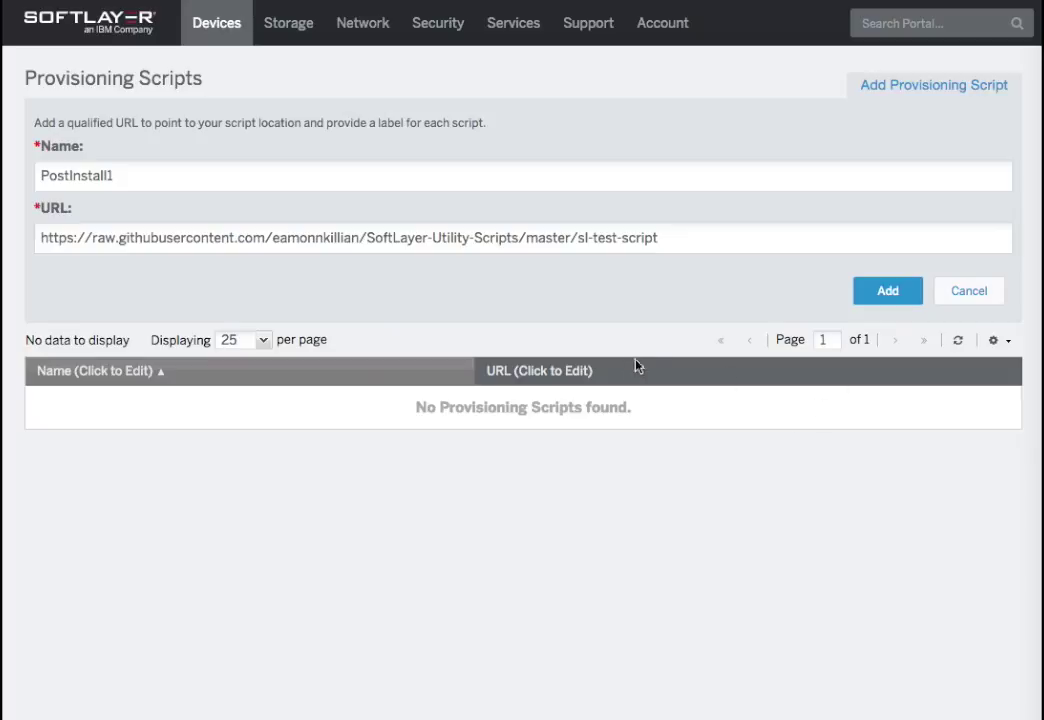
{"action": "left_click", "coordinate": [680, 240]}
{"action": "type", "text": ".sh"}
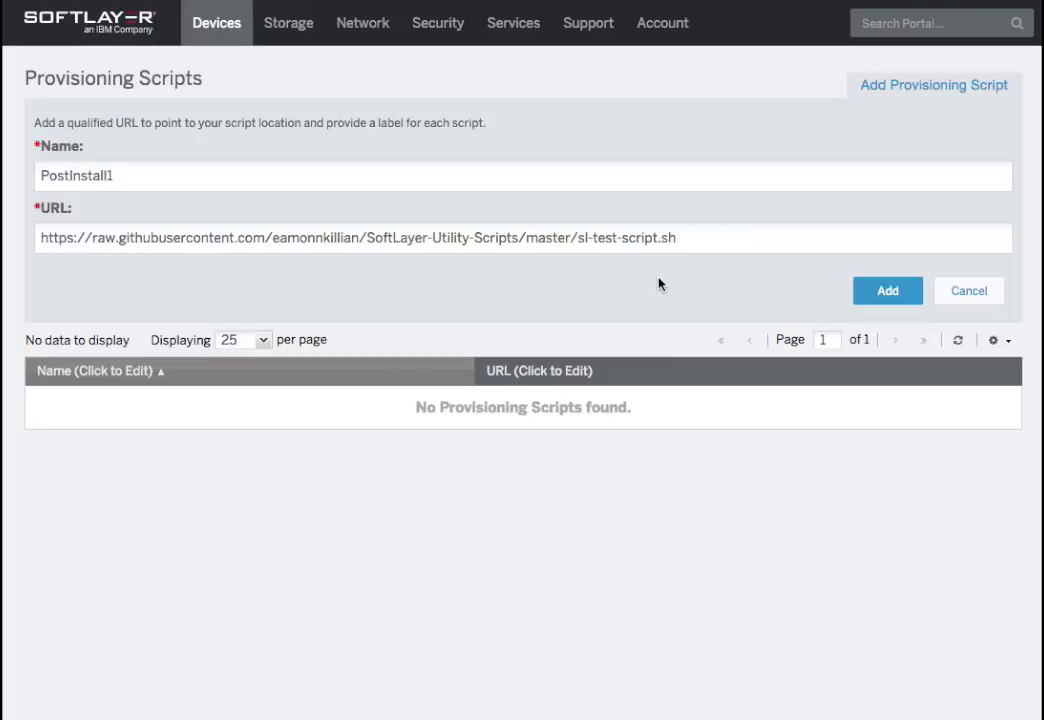
{"action": "left_click", "coordinate": [888, 292]}
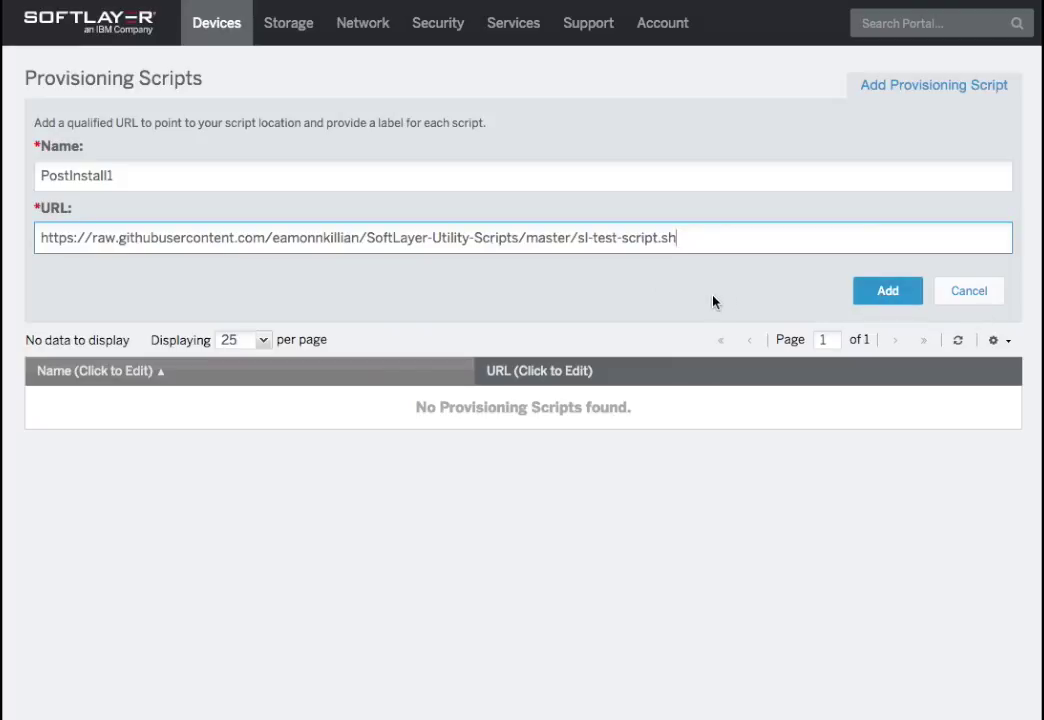
{"action": "left_click", "coordinate": [888, 293]}
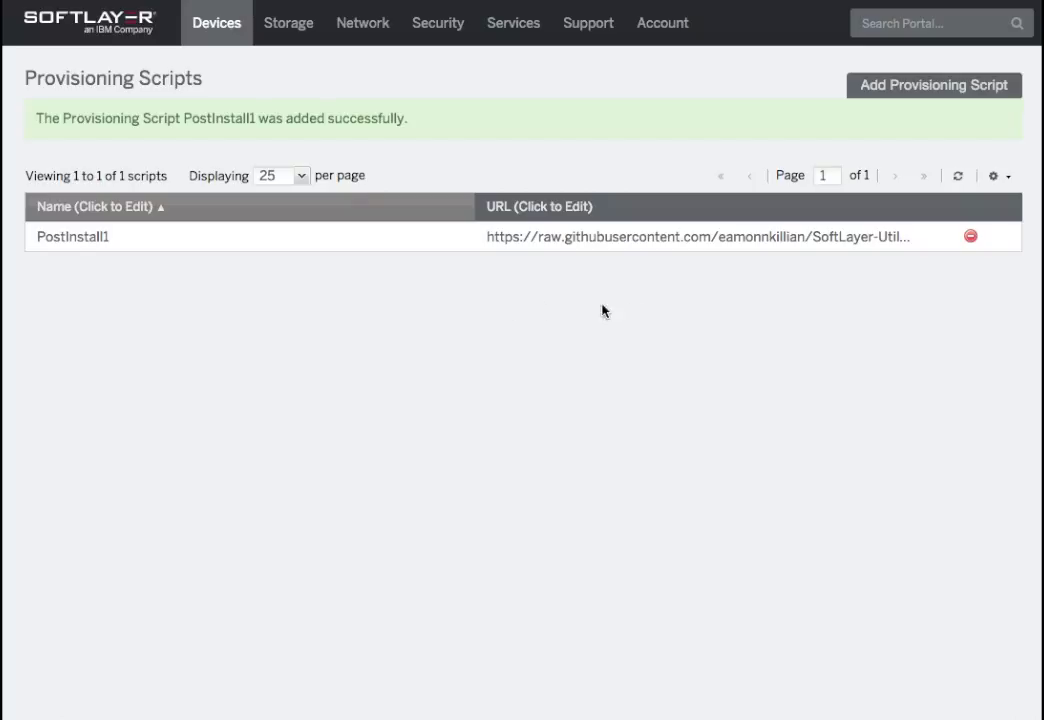
Cancel ssh-test.softlayer.com from the Device List, acknowledging the data-loss warning
{"action": "mouse_move", "coordinate": [217, 28]}
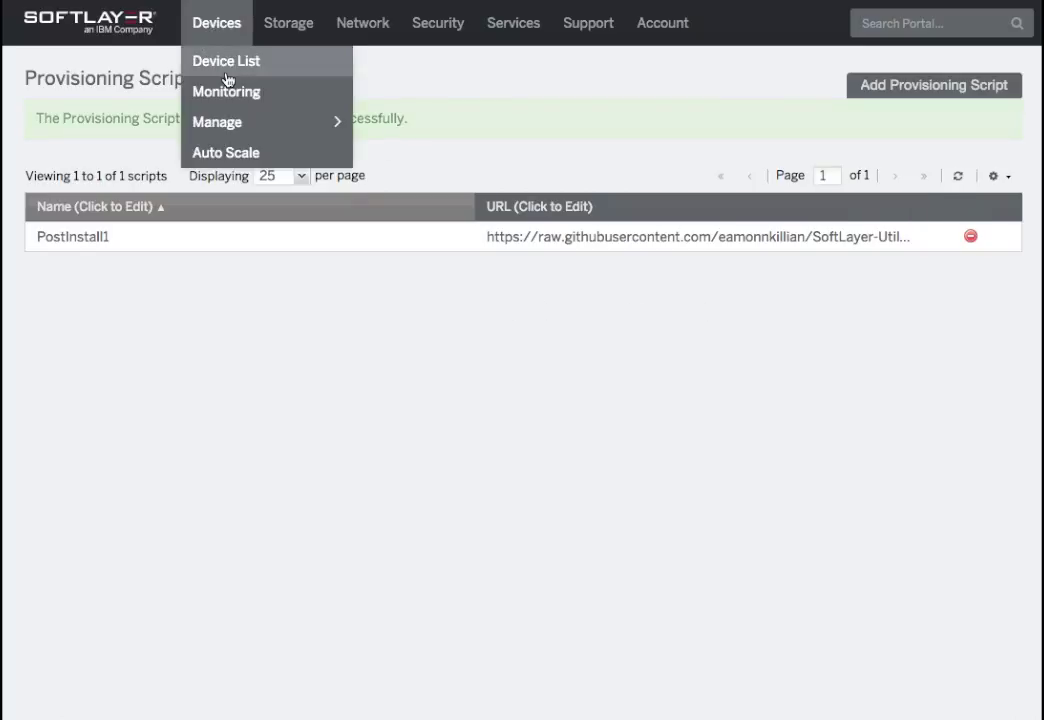
{"action": "left_click", "coordinate": [224, 64]}
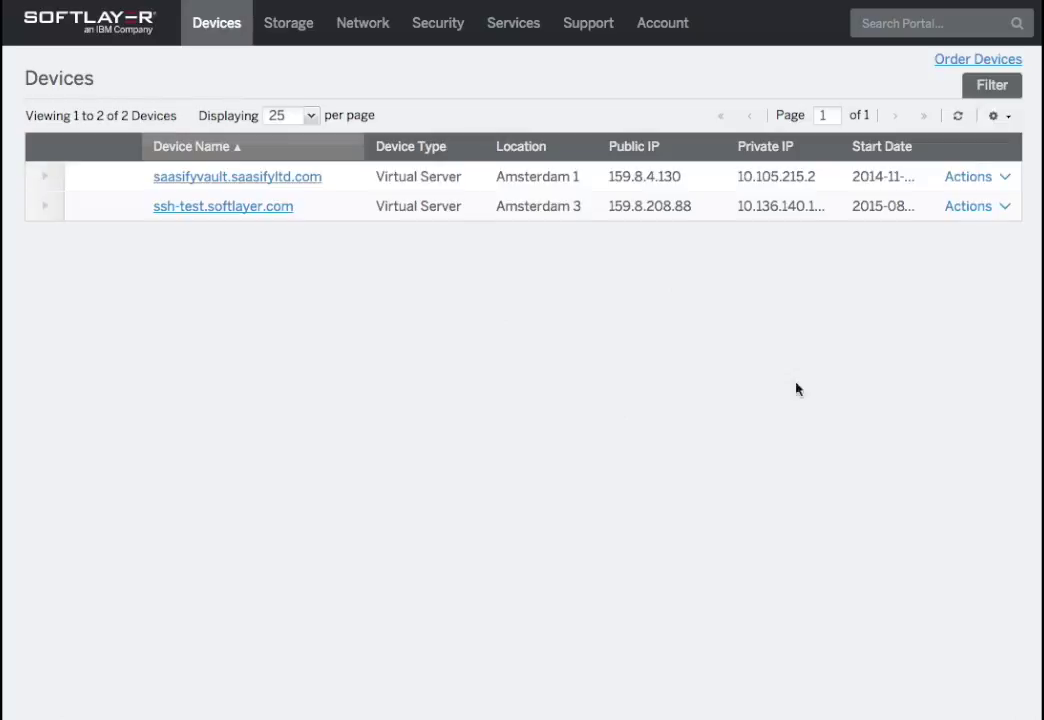
{"action": "left_click", "coordinate": [975, 206]}
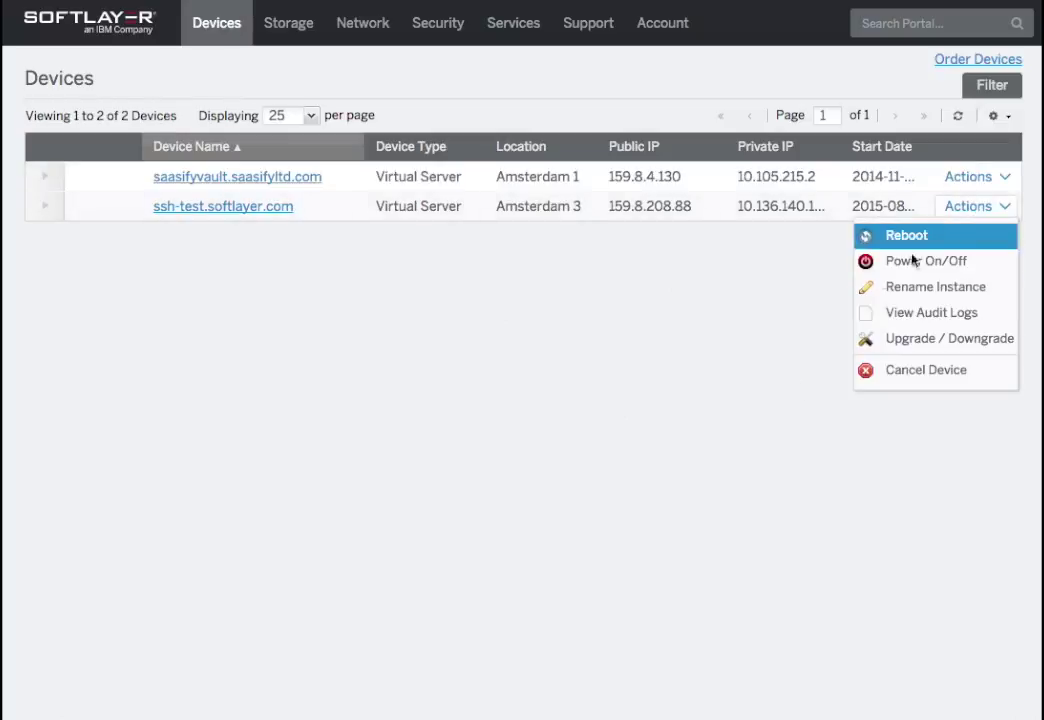
{"action": "left_click", "coordinate": [923, 372]}
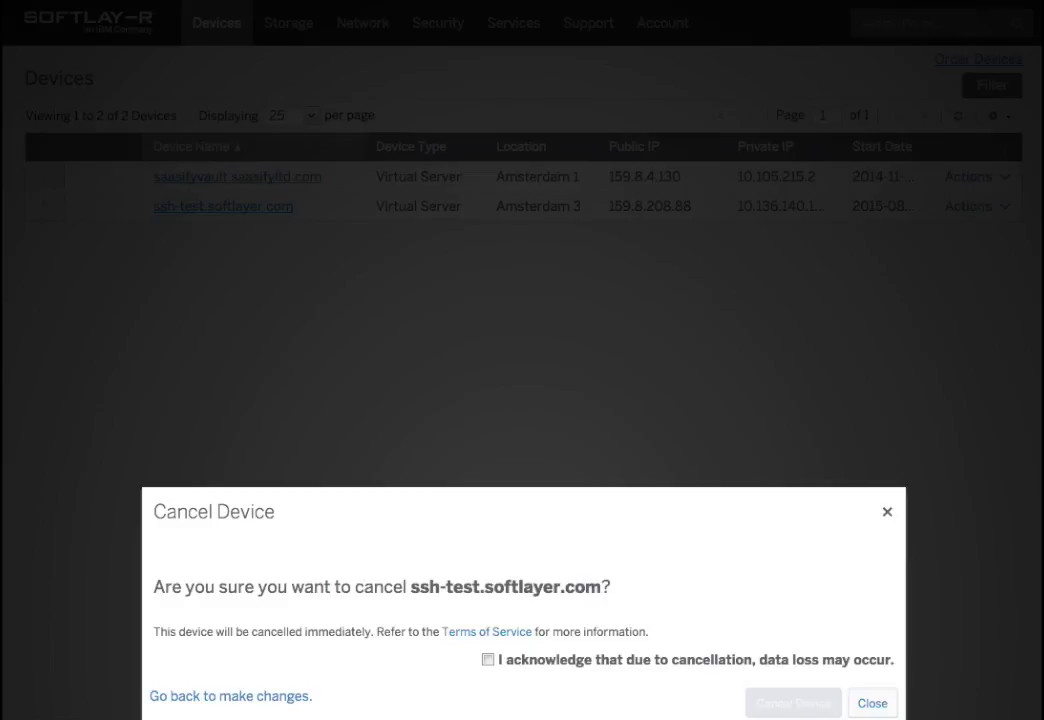
{"action": "left_click", "coordinate": [487, 660]}
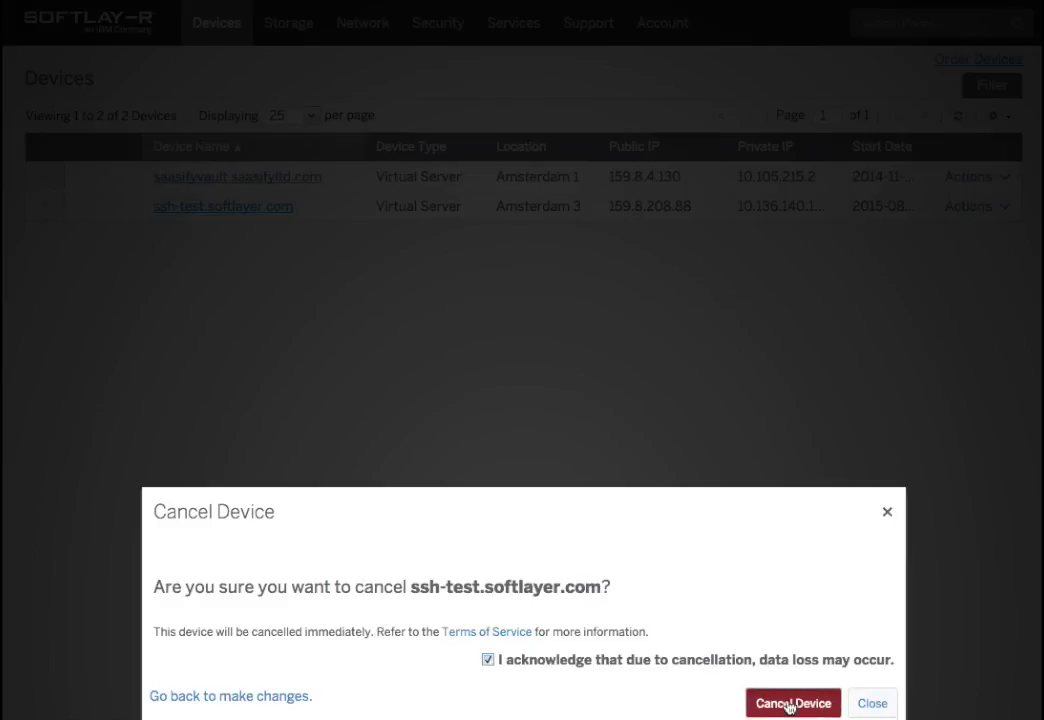
{"action": "left_click", "coordinate": [790, 704]}
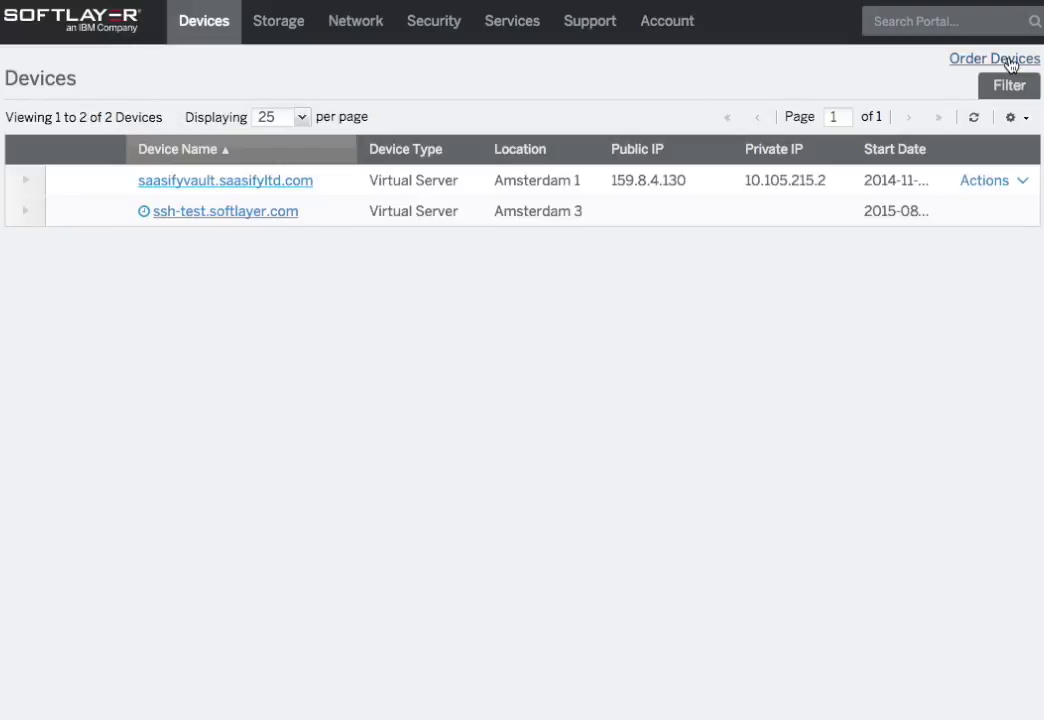
Start an hourly public virtual server order and position the Configure your Cloud Server window
{"action": "left_click", "coordinate": [1010, 62]}
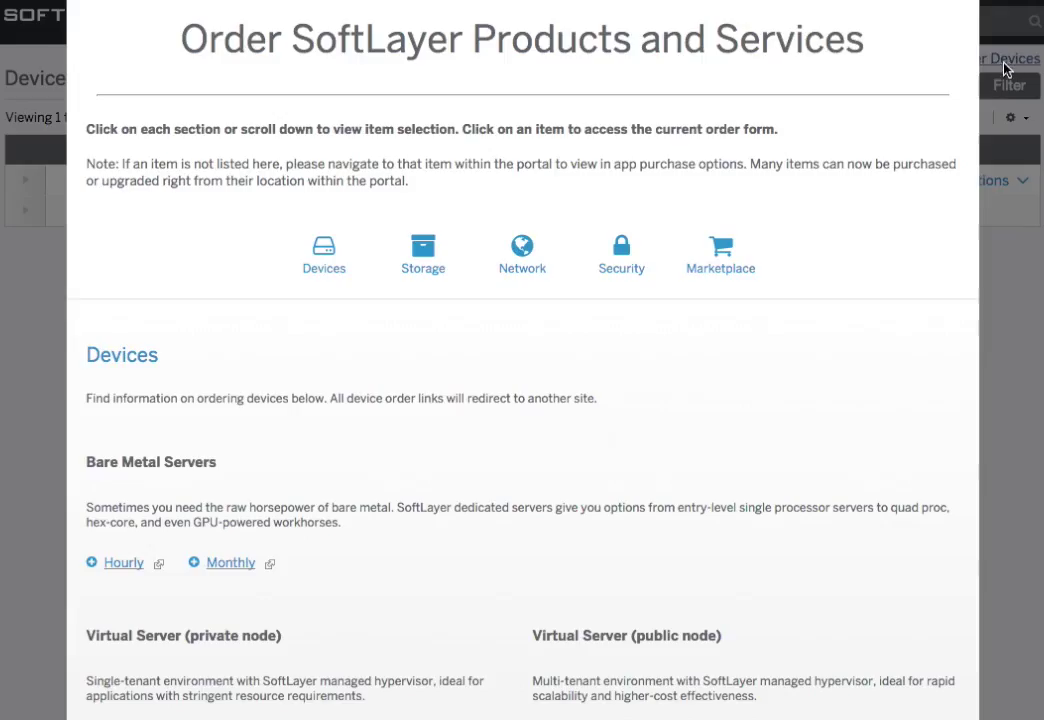
{"action": "scroll", "coordinate": [593, 609], "scroll_direction": "down", "scroll_amount": 4}
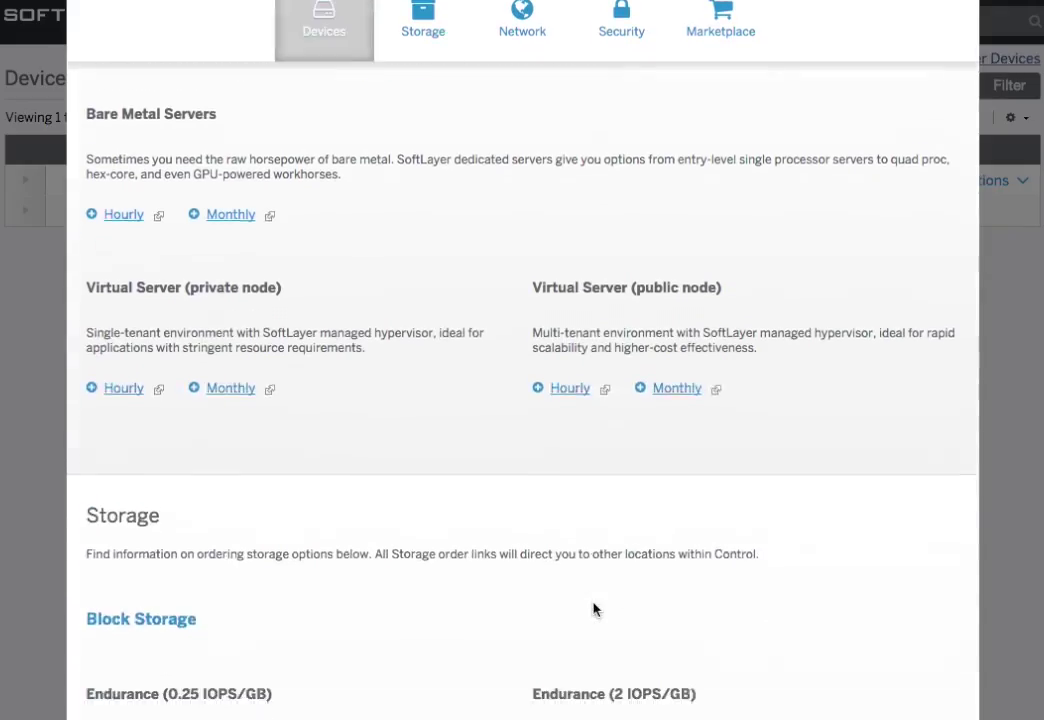
{"action": "left_click", "coordinate": [564, 354]}
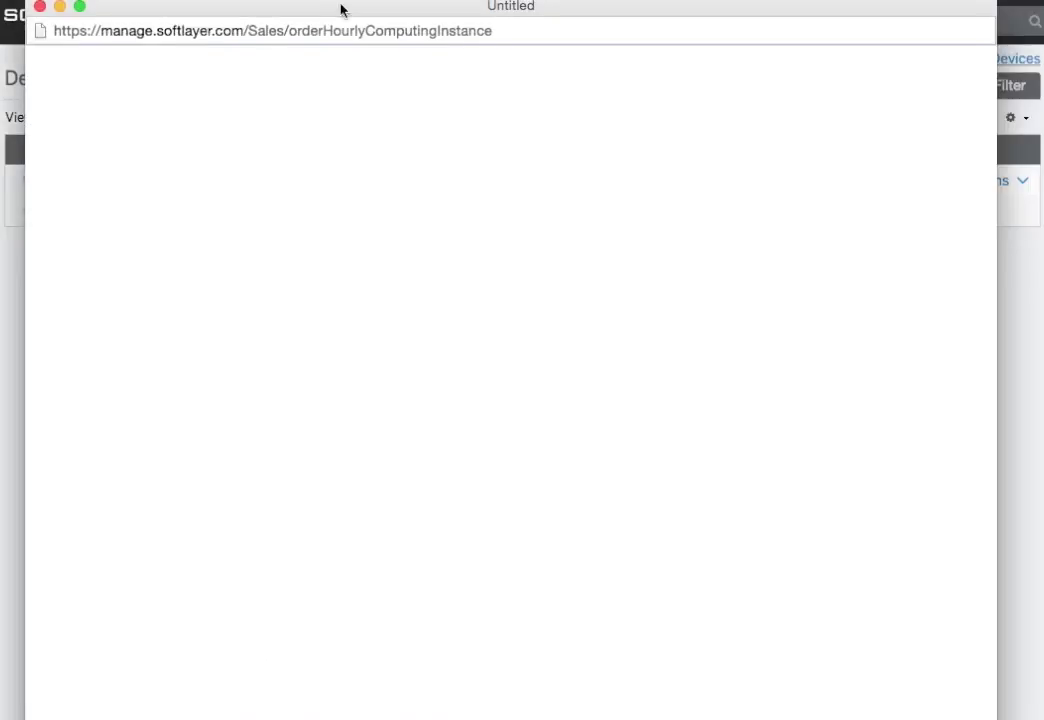
{"action": "left_click_drag", "start_coordinate": [340, 9], "coordinate": [346, 24]}
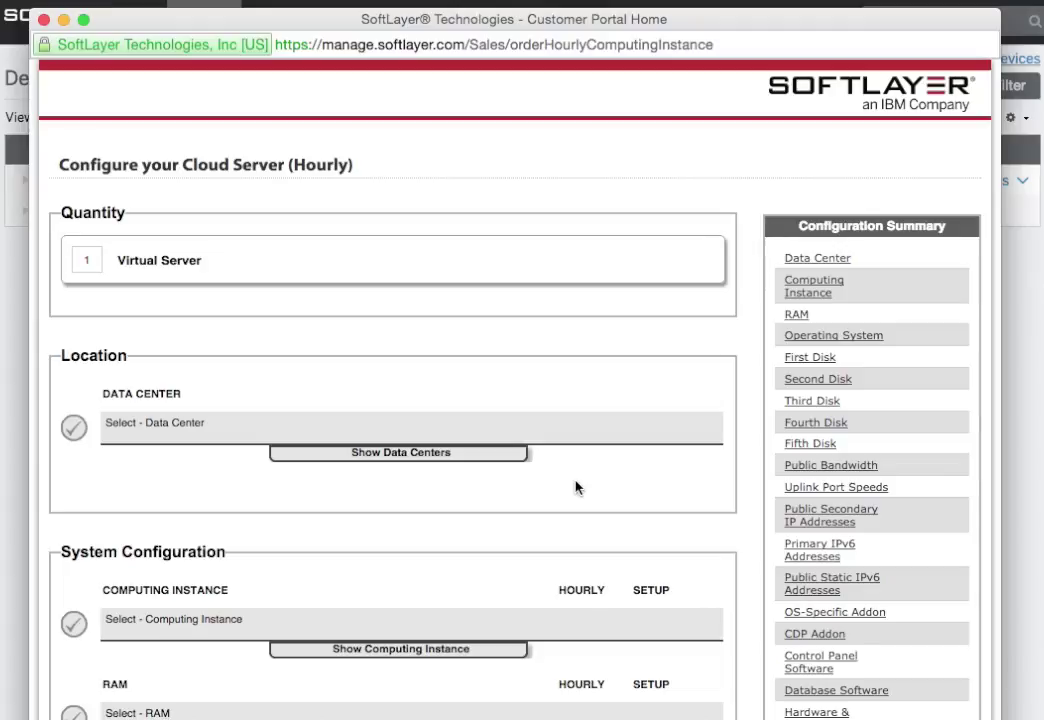
Choose AMS03 Amsterdam and CentOS 7.x Minimal Install (64 bit), then continue the order
{"action": "scroll", "coordinate": [575, 487], "scroll_direction": "down", "scroll_amount": 2}
{"action": "scroll", "coordinate": [575, 487], "scroll_direction": "down", "scroll_amount": 6}
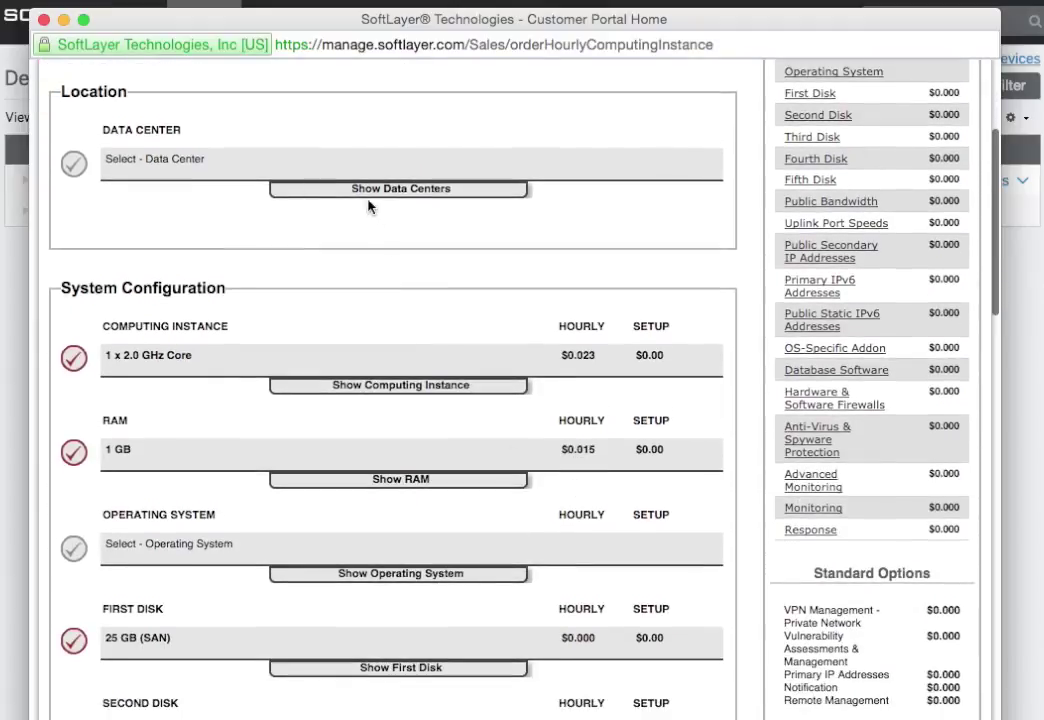
{"action": "left_click", "coordinate": [360, 190]}
{"action": "left_click", "coordinate": [109, 219]}
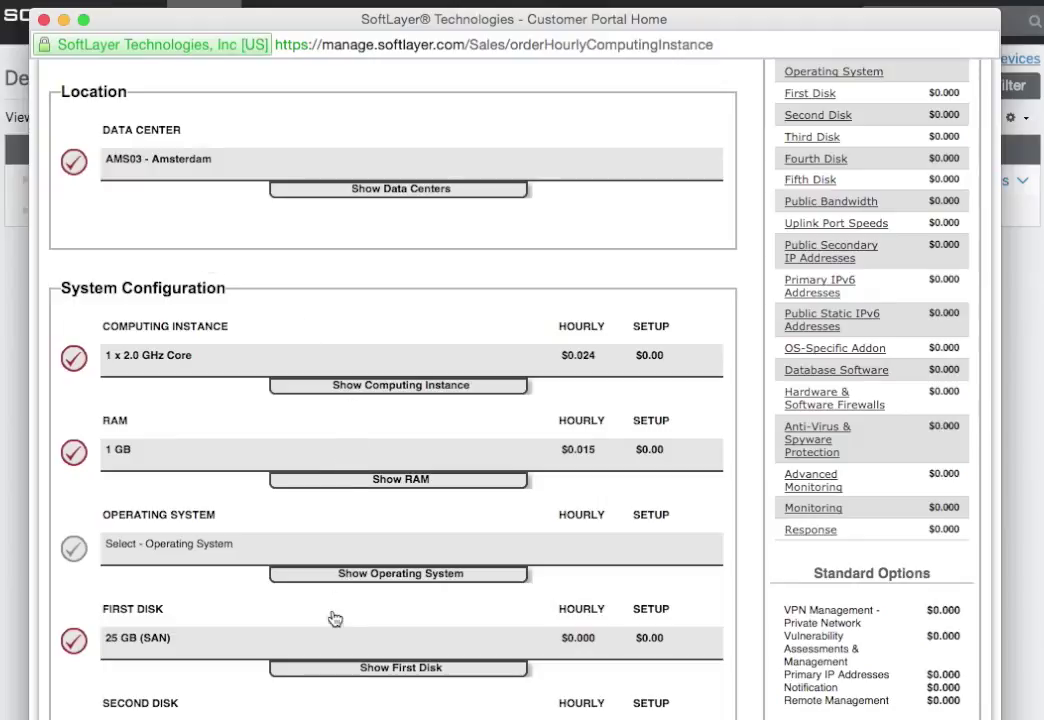
{"action": "left_click", "coordinate": [334, 576]}
{"action": "left_click", "coordinate": [109, 613]}
{"action": "scroll", "coordinate": [432, 555], "scroll_direction": "down", "scroll_amount": 15}
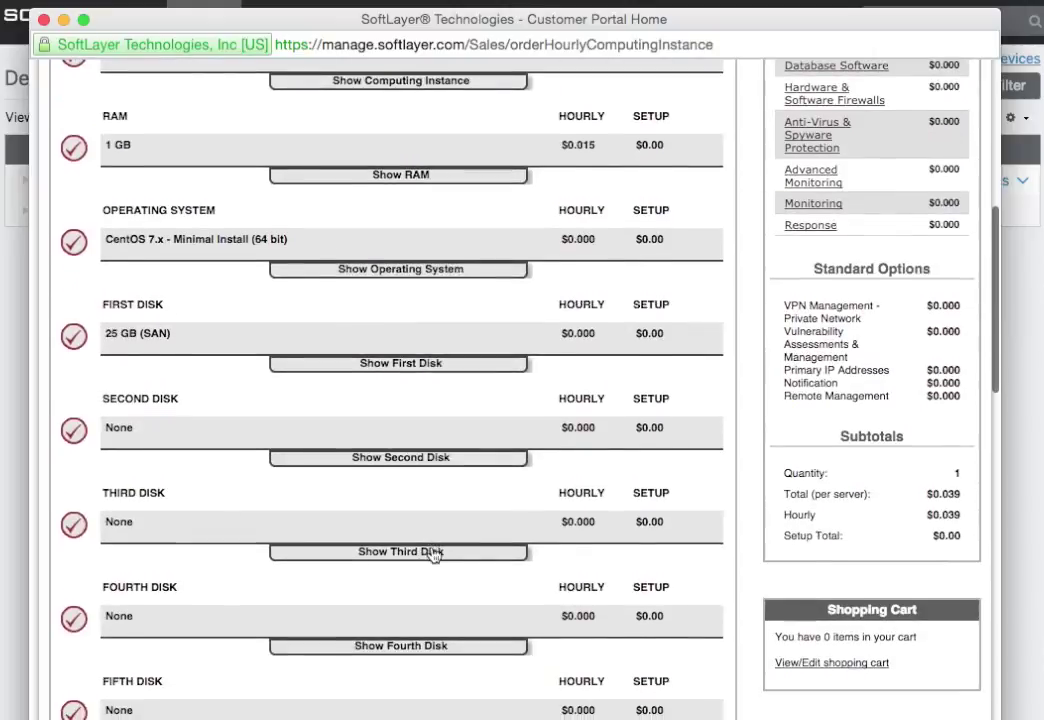
{"action": "scroll", "coordinate": [432, 555], "scroll_direction": "down", "scroll_amount": 5}
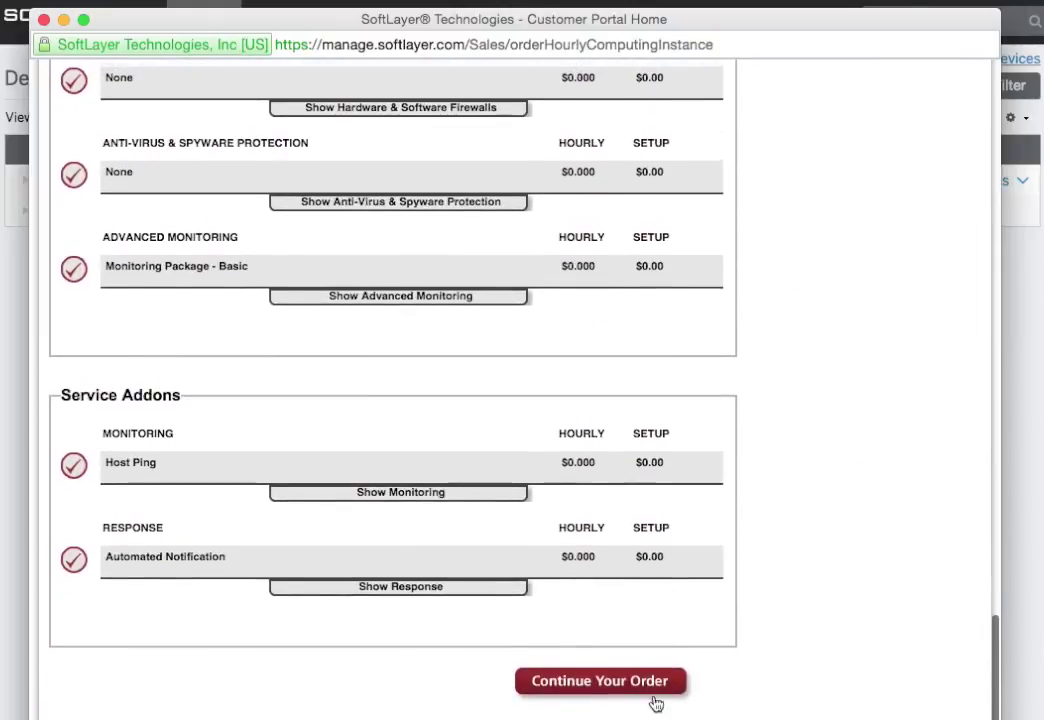
{"action": "left_click", "coordinate": [620, 690]}
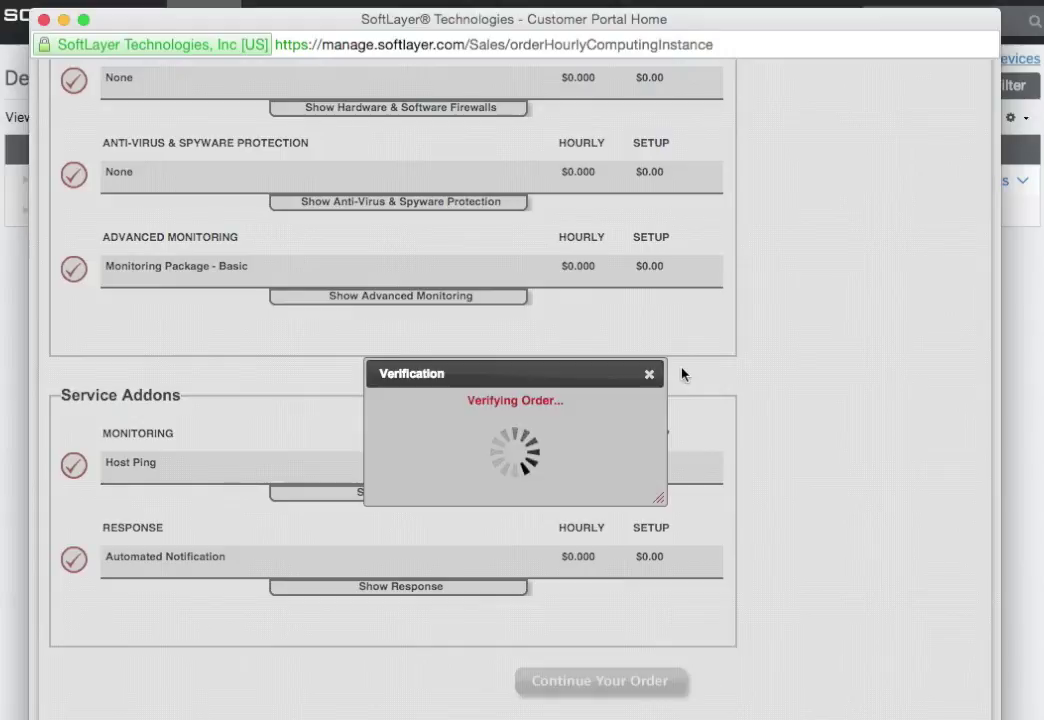
{"action": "left_click_drag", "start_coordinate": [112, 28], "coordinate": [1013, 520]}
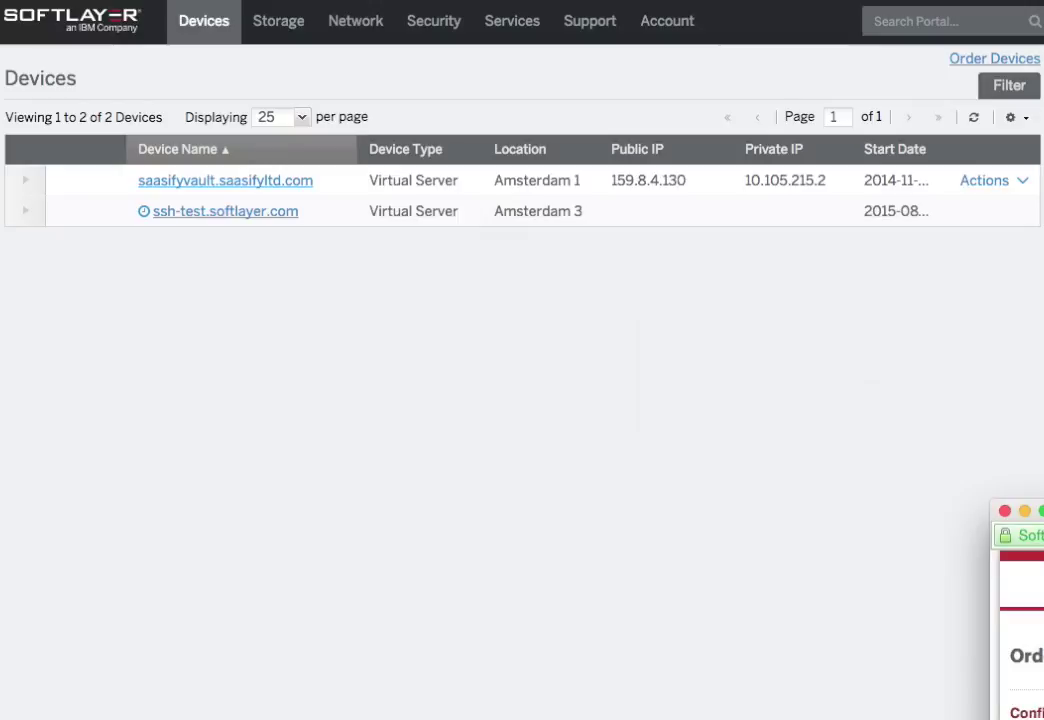
Select PostInstall1 as the order's existing provision script
{"action": "left_click_drag", "start_coordinate": [1043, 511], "coordinate": [188, 0]}
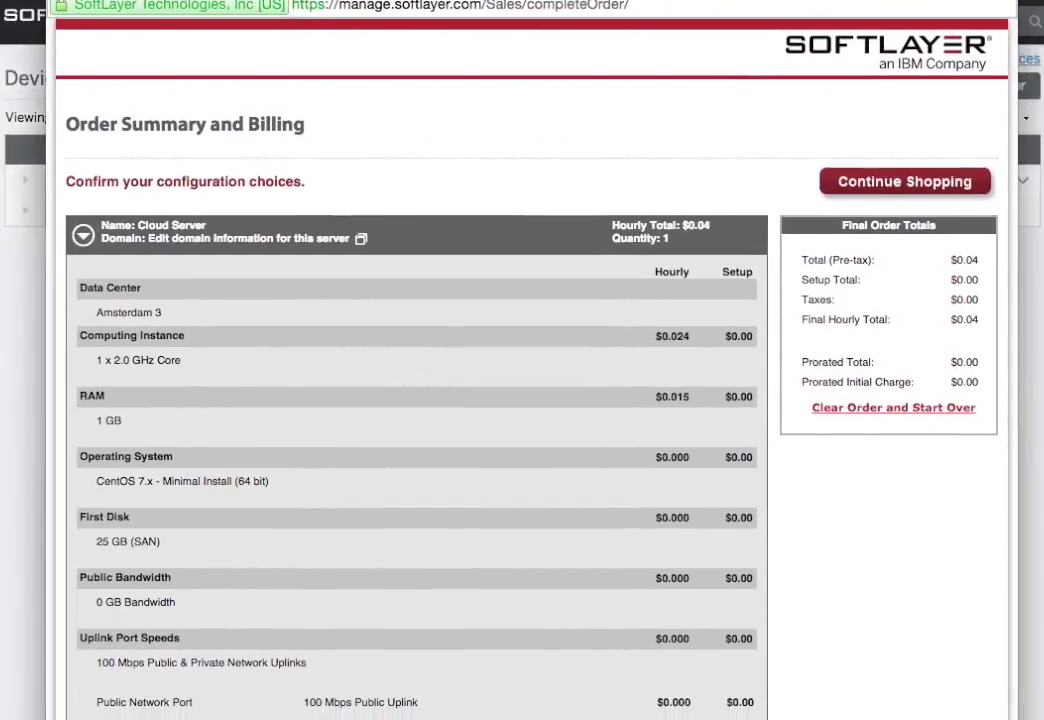
{"action": "scroll", "coordinate": [310, 405], "scroll_direction": "down", "scroll_amount": 4}
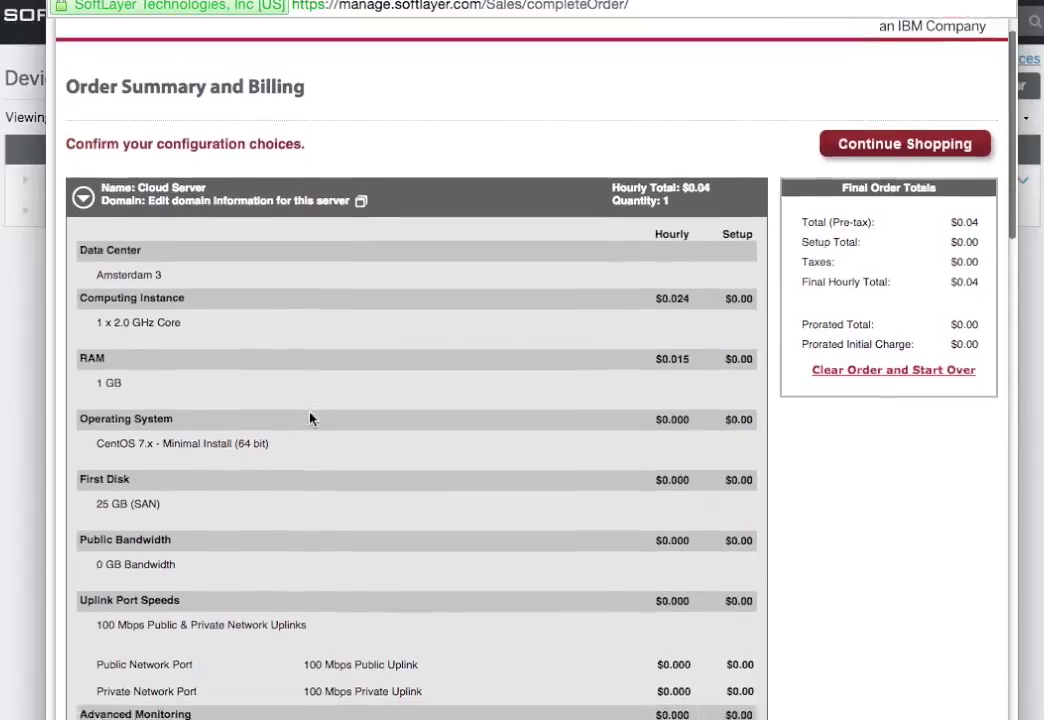
{"action": "scroll", "coordinate": [310, 418], "scroll_direction": "down", "scroll_amount": 8}
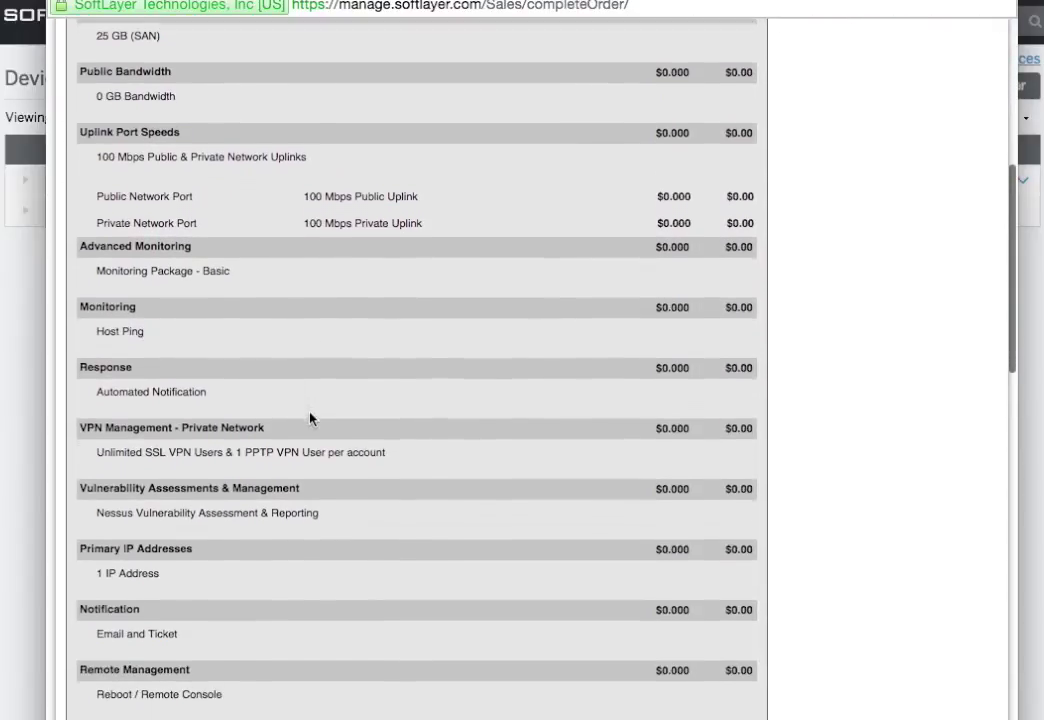
{"action": "scroll", "coordinate": [310, 418], "scroll_direction": "down", "scroll_amount": 5}
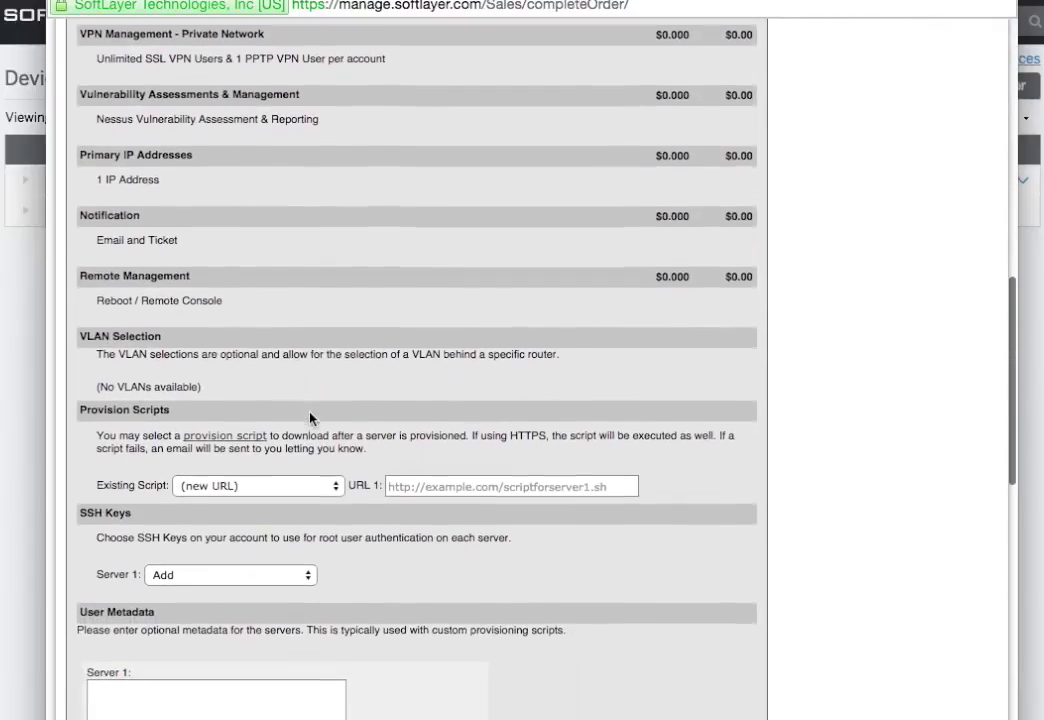
{"action": "left_click_drag", "start_coordinate": [78, 408], "coordinate": [253, 406]}
{"action": "left_click", "coordinate": [303, 410]}
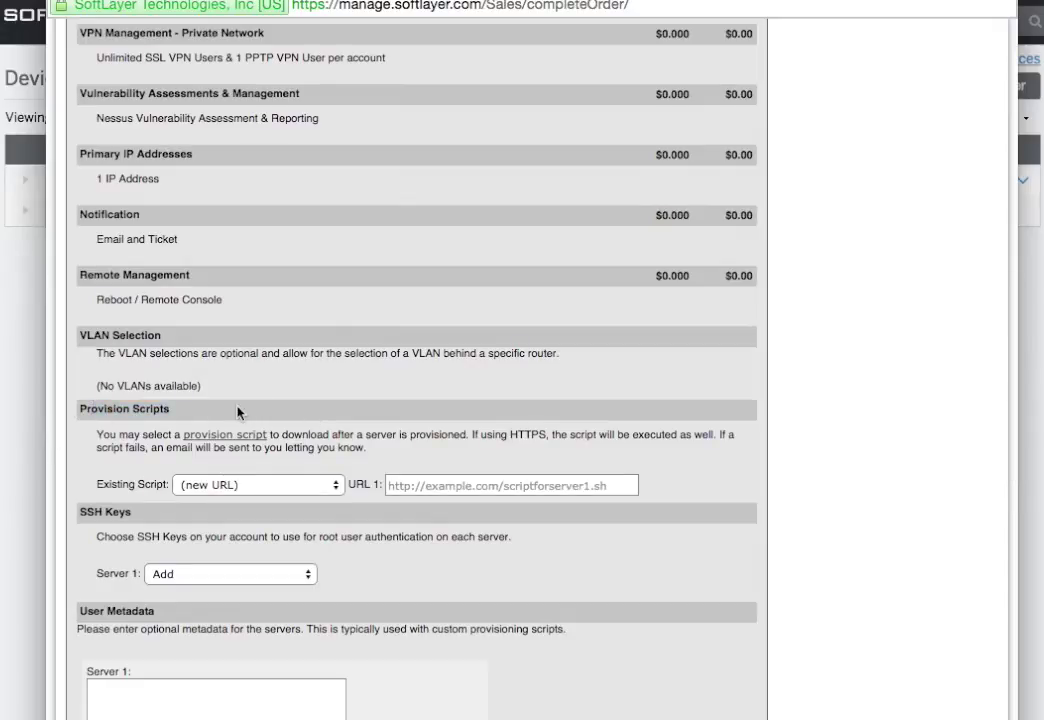
{"action": "left_click", "coordinate": [336, 487]}
{"action": "left_click", "coordinate": [234, 498]}
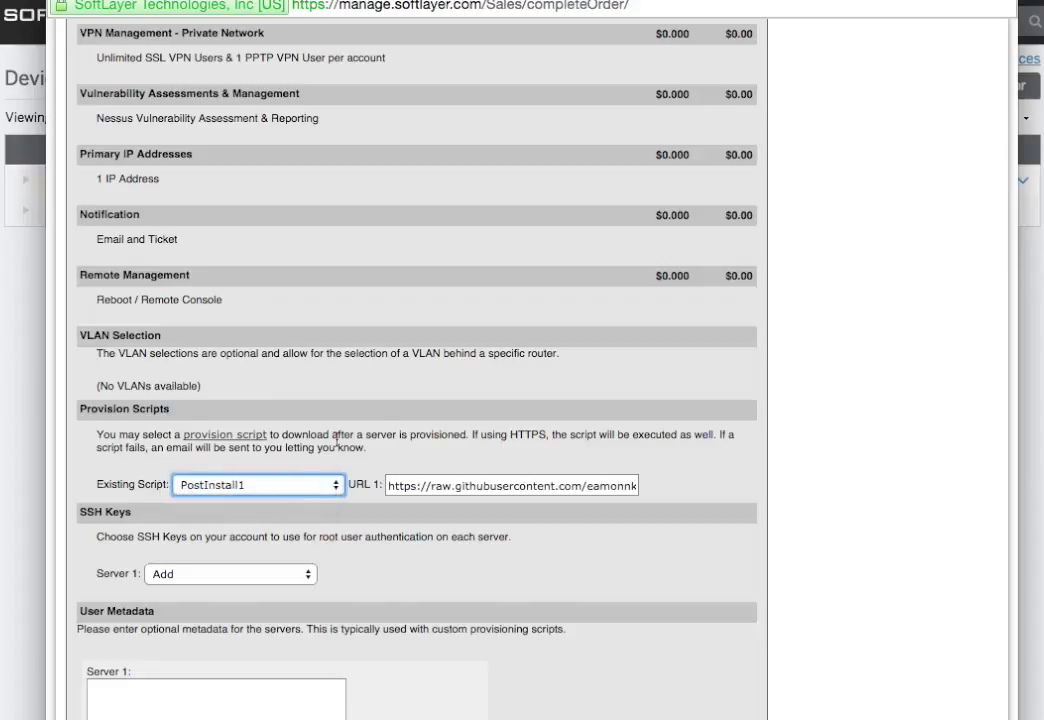
Enter hostname postinsttest and domain softlayer.com for the new server
{"action": "scroll", "coordinate": [336, 440], "scroll_direction": "down", "scroll_amount": 5}
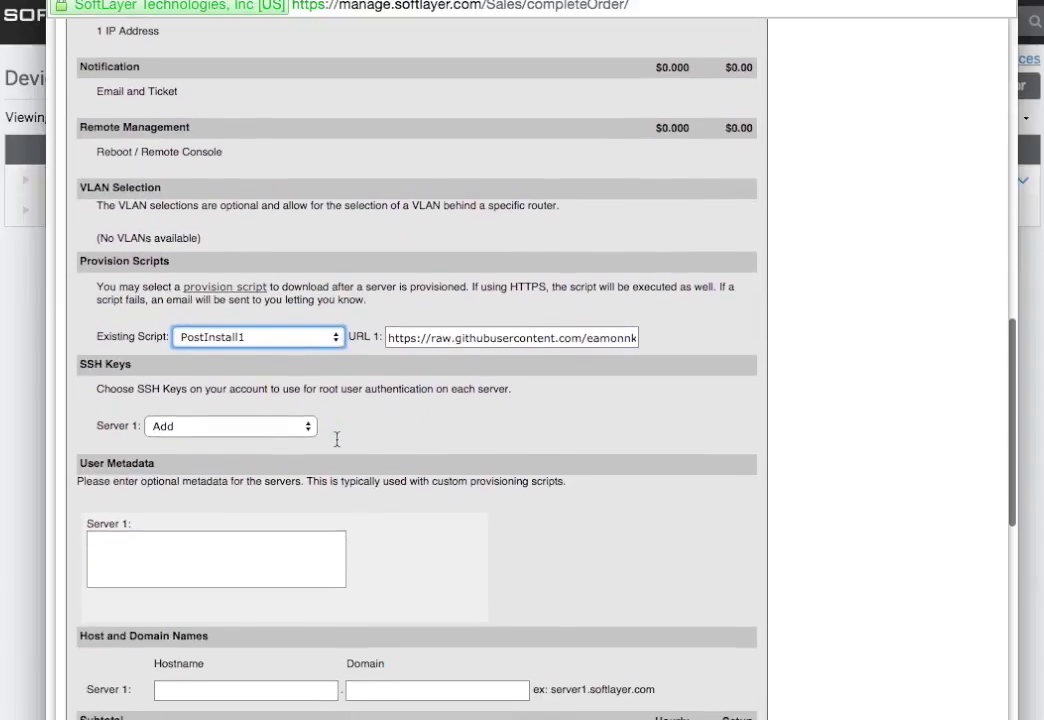
{"action": "left_click", "coordinate": [224, 690]}
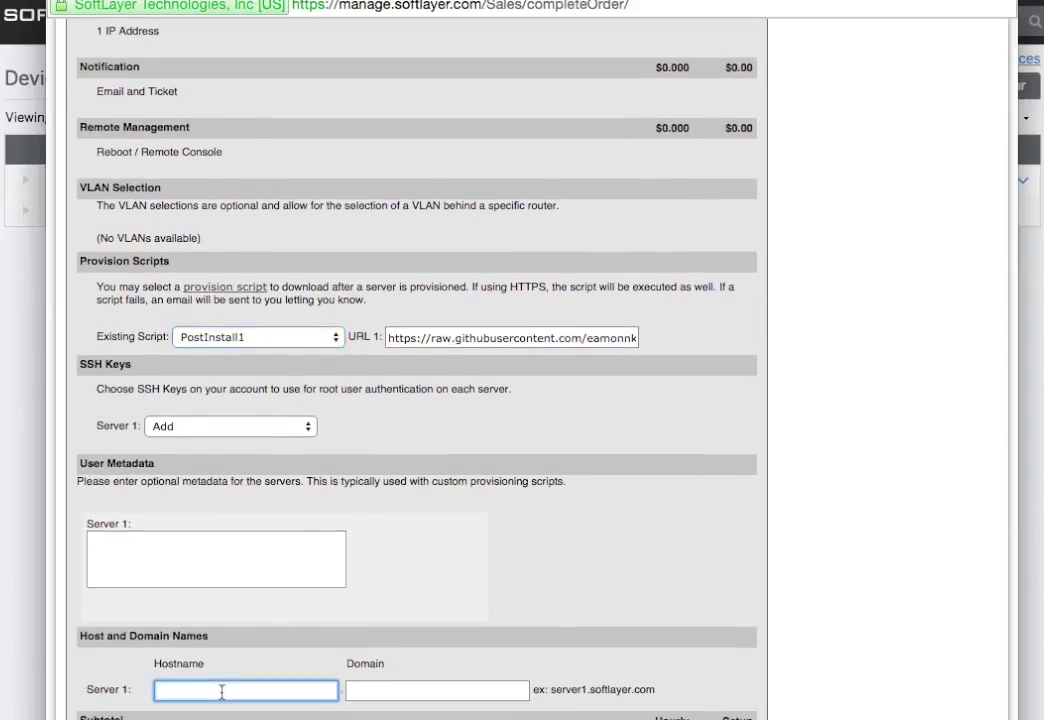
{"action": "type", "text": "postinst-"}
{"action": "key", "text": "BackSpace"}
{"action": "type", "text": "test"}
{"action": "left_click", "coordinate": [434, 691]}
{"action": "type", "text": "s"}
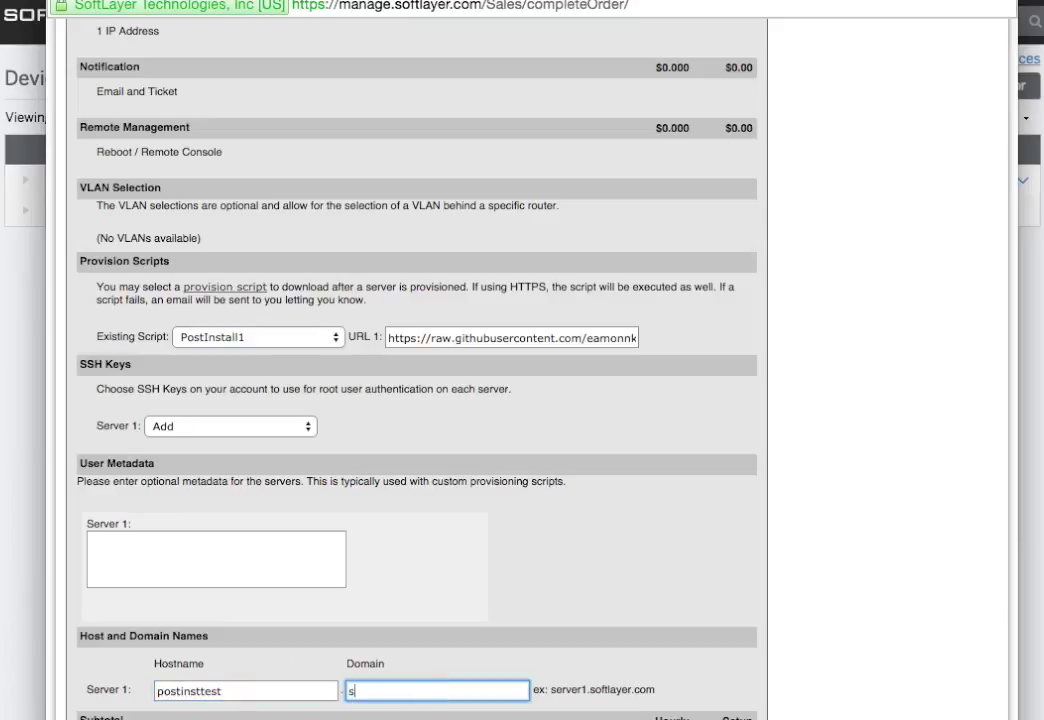
{"action": "type", "text": "oftlayer.com"}
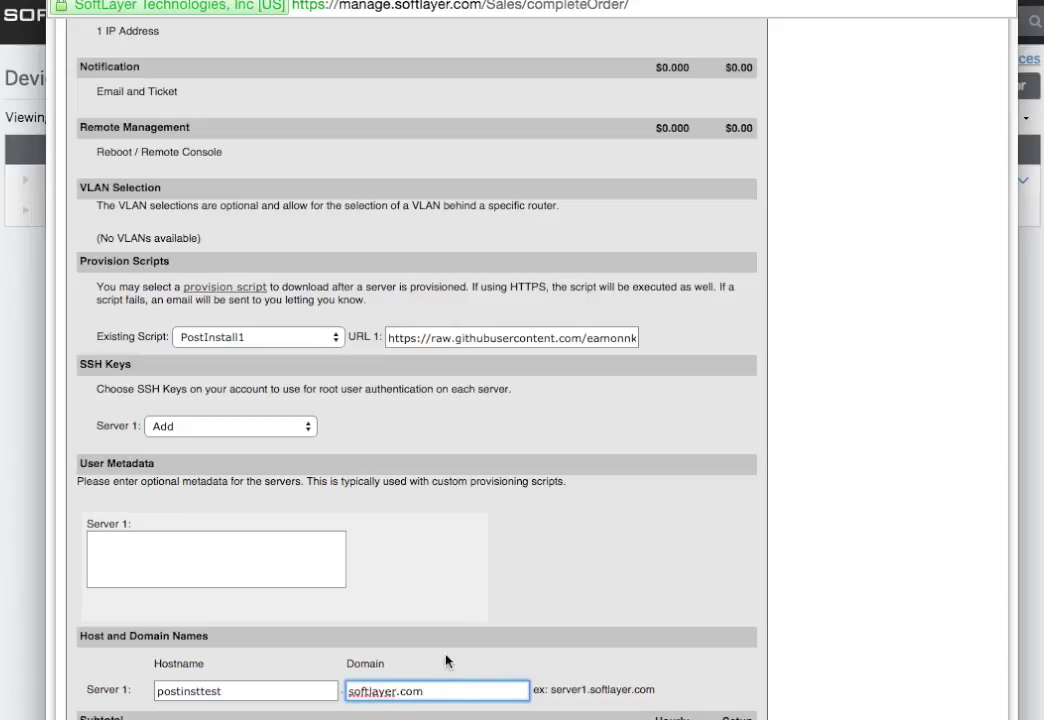
{"action": "scroll", "coordinate": [447, 661], "scroll_direction": "down", "scroll_amount": 3}
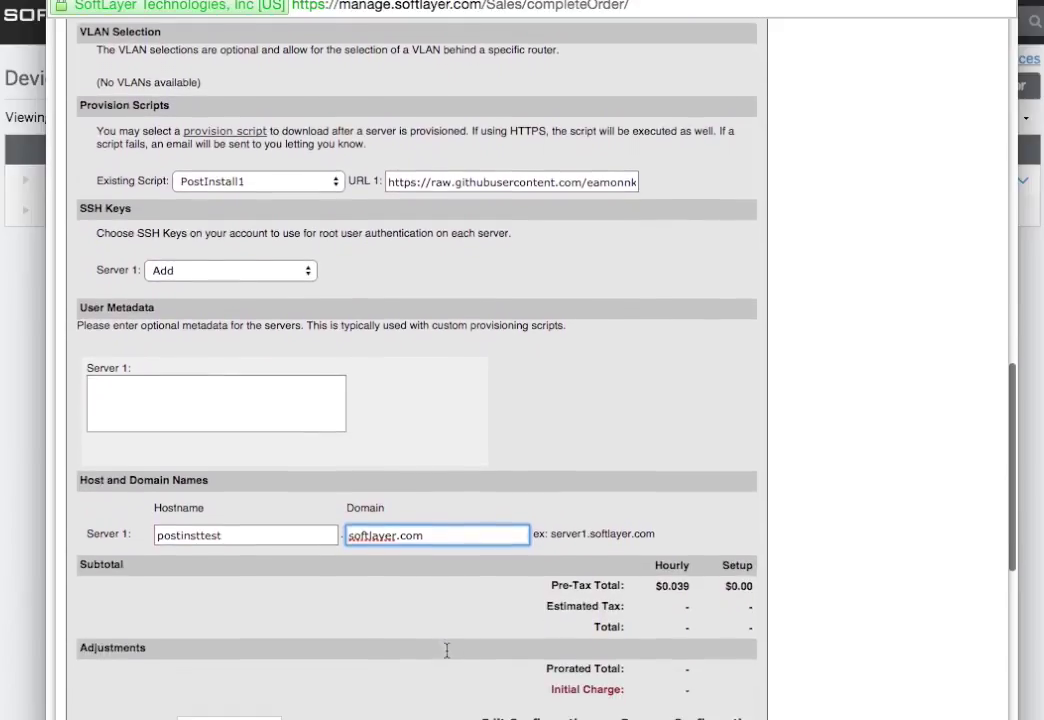
{"action": "scroll", "coordinate": [447, 653], "scroll_direction": "down", "scroll_amount": 3}
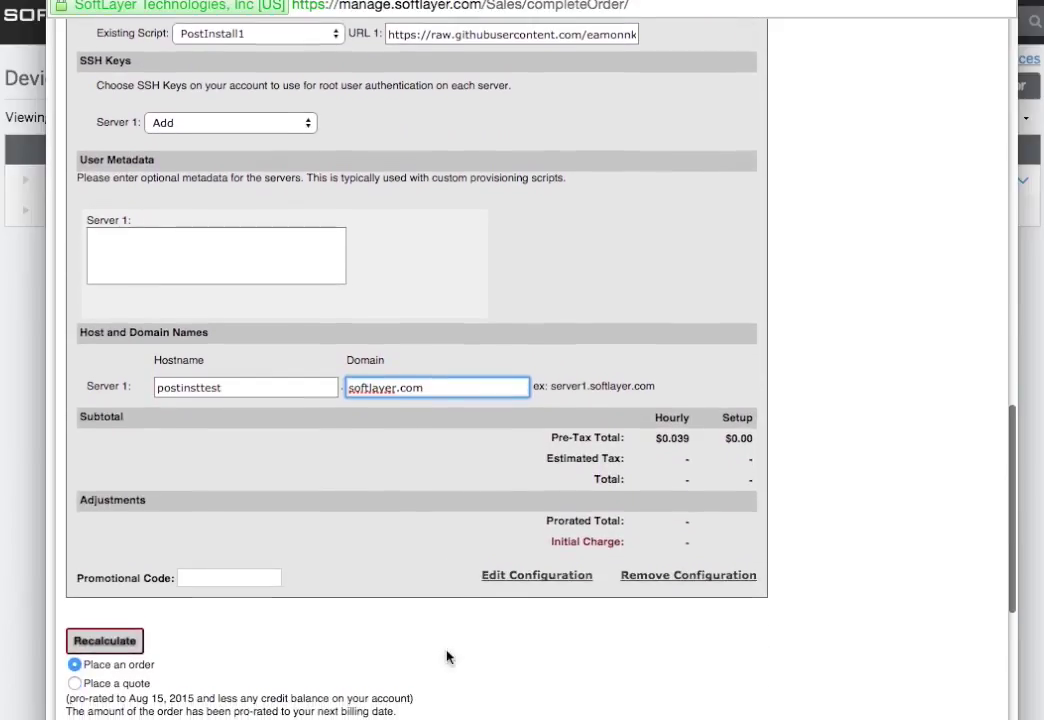
{"action": "left_click_drag", "start_coordinate": [274, 0], "coordinate": [1043, 437]}
Place the order and check postinsttest.softlayer.com in the Amsterdam 3 device list
{"action": "scroll", "coordinate": [1025, 570], "scroll_direction": "down", "scroll_amount": 5}
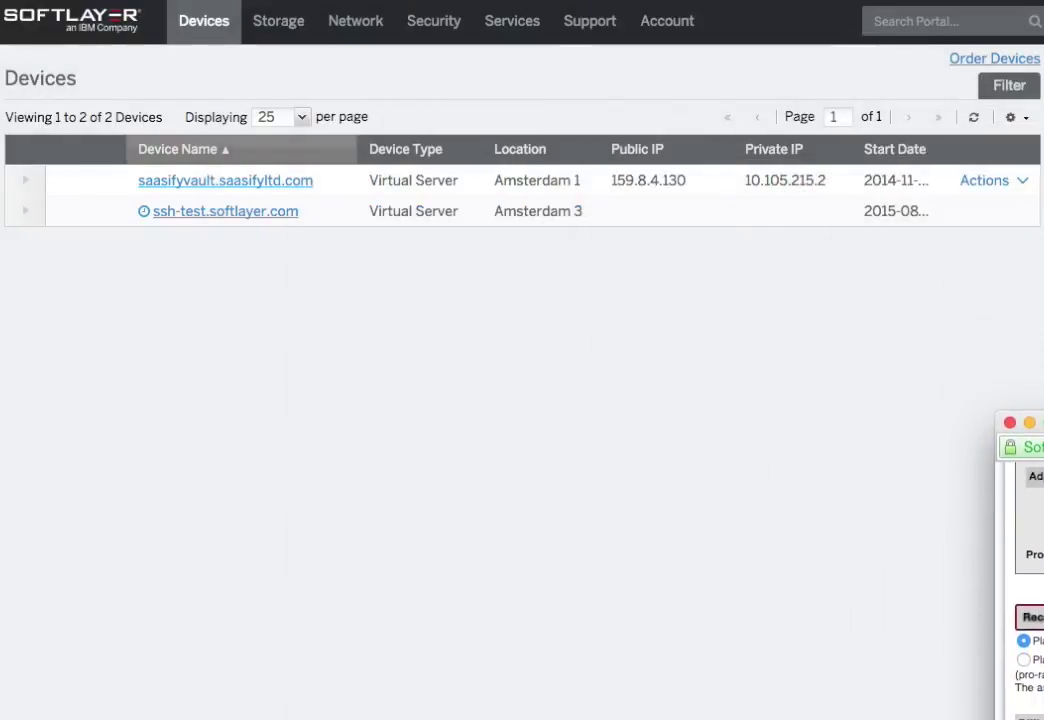
{"action": "scroll", "coordinate": [1025, 580], "scroll_direction": "down", "scroll_amount": 2}
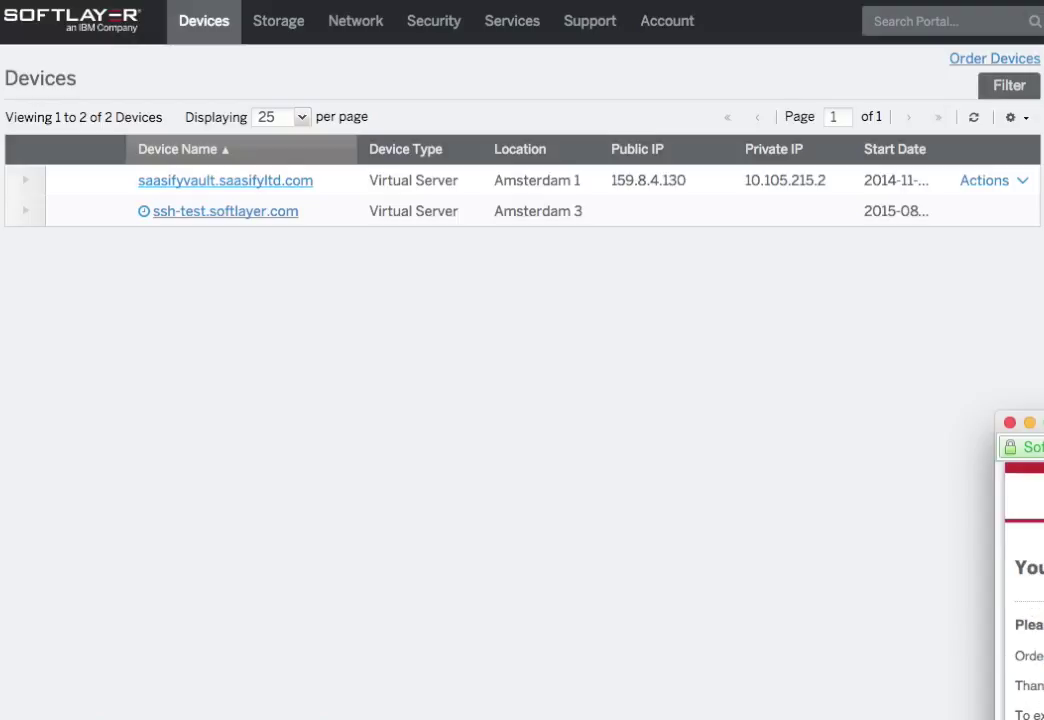
{"action": "left_click_drag", "start_coordinate": [1043, 431], "coordinate": [1043, 240]}
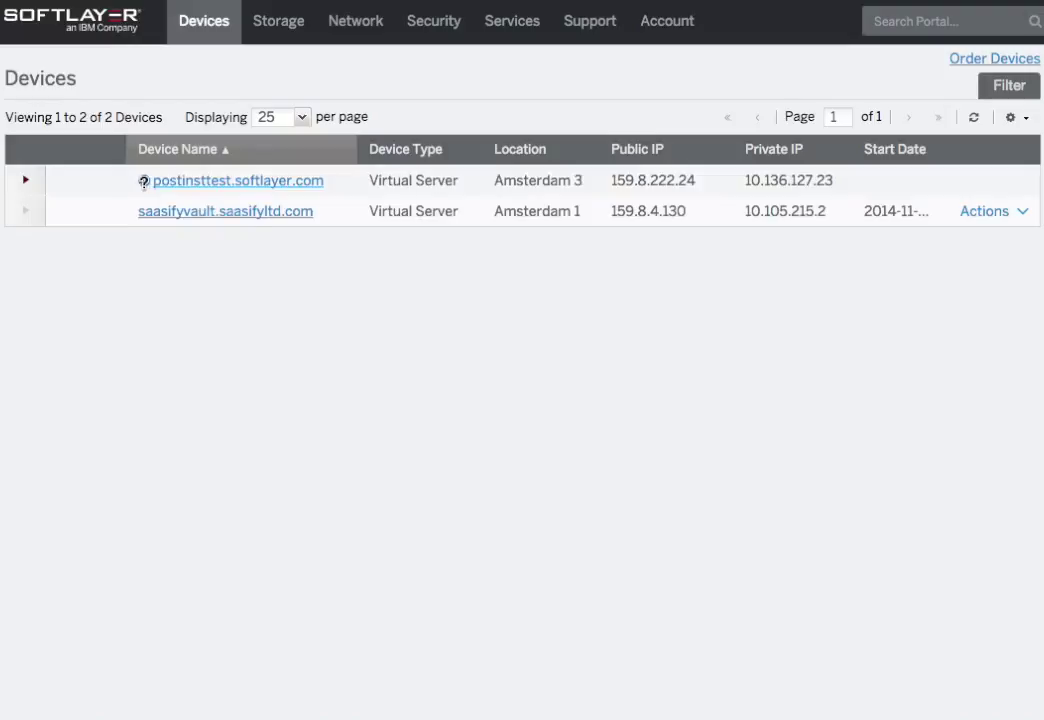
{"action": "mouse_move", "coordinate": [147, 182]}
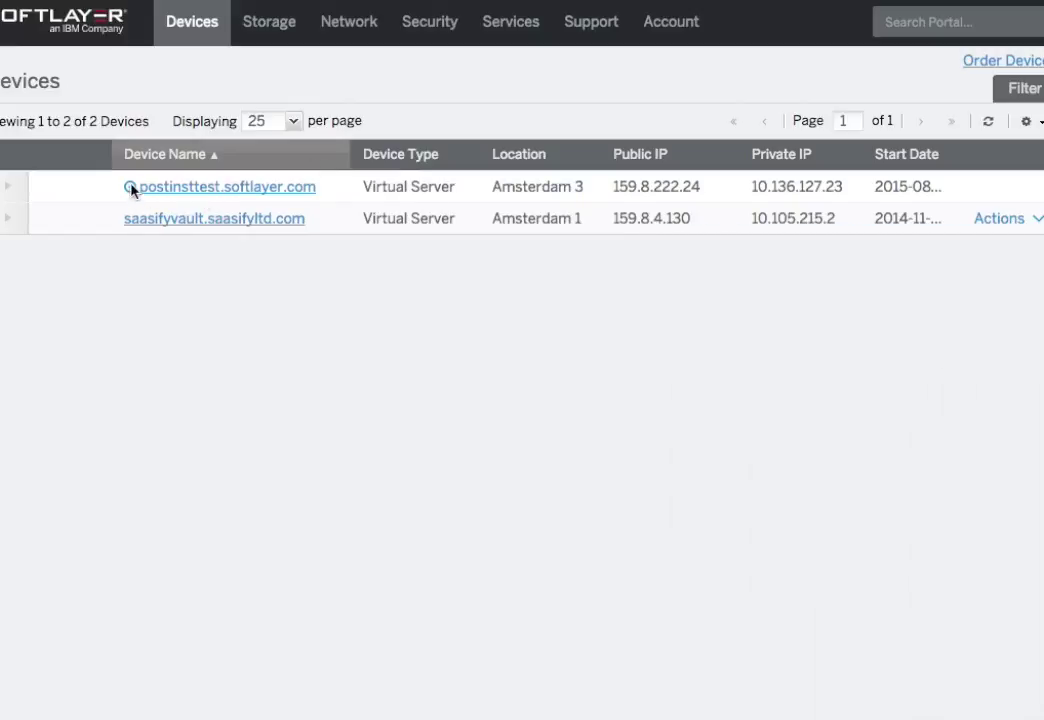
{"action": "mouse_move", "coordinate": [129, 188]}
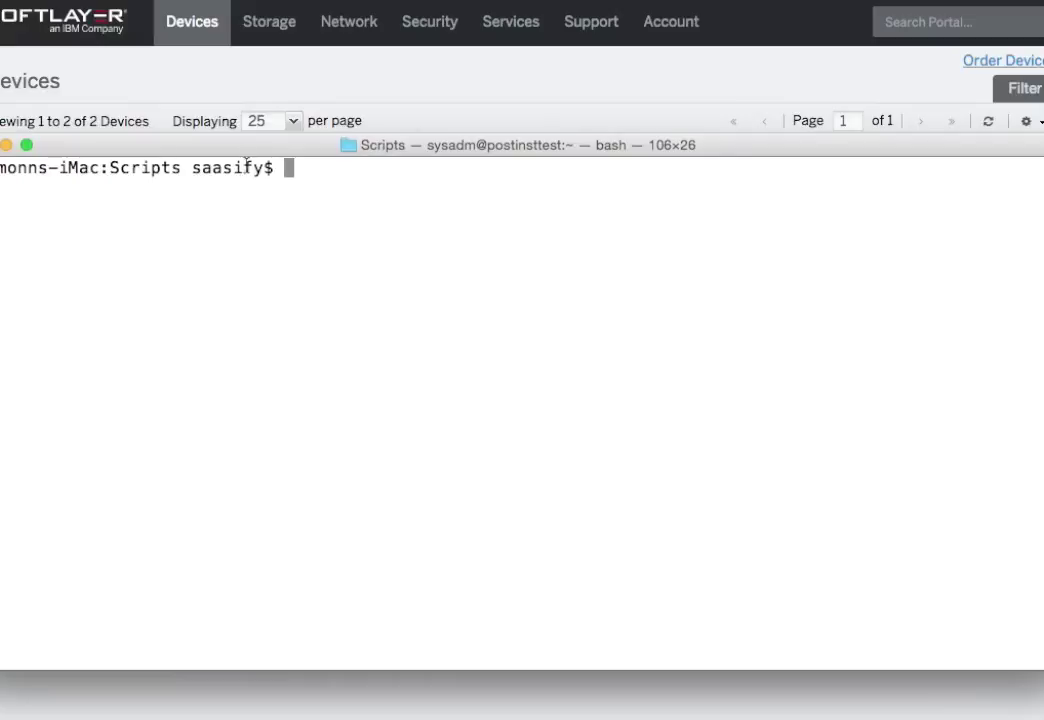
SSH into 159.8.222.24 as sysadm and accept the server's host key
{"action": "left_click_drag", "start_coordinate": [250, 152], "coordinate": [255, 255]}
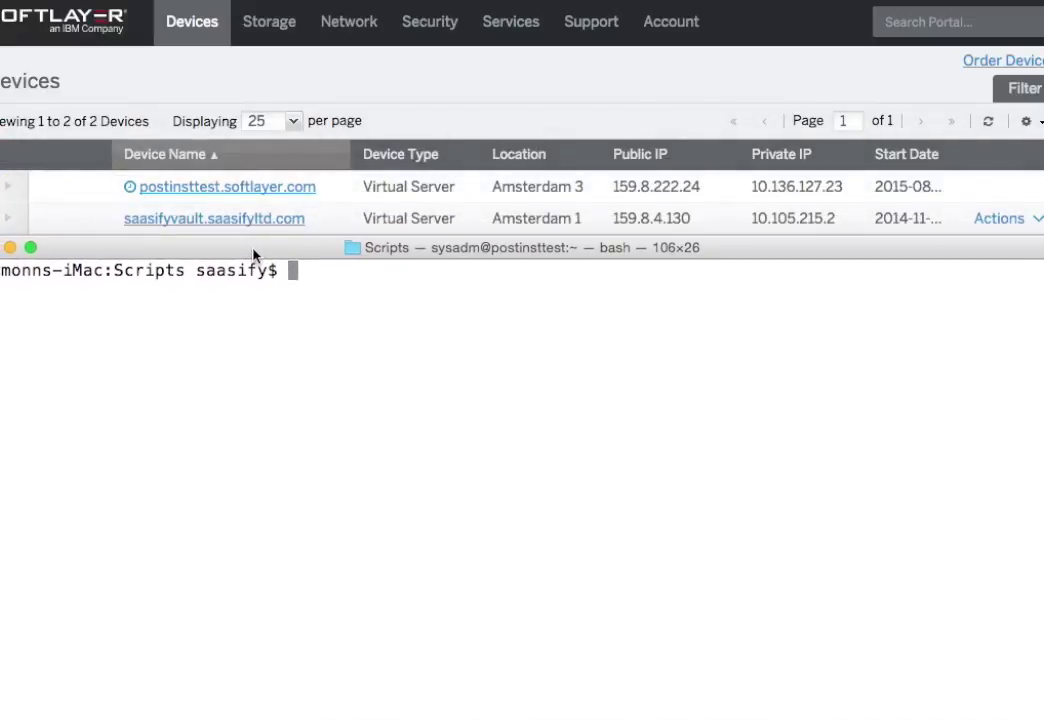
{"action": "left_click_drag", "start_coordinate": [536, 716], "coordinate": [501, 672]}
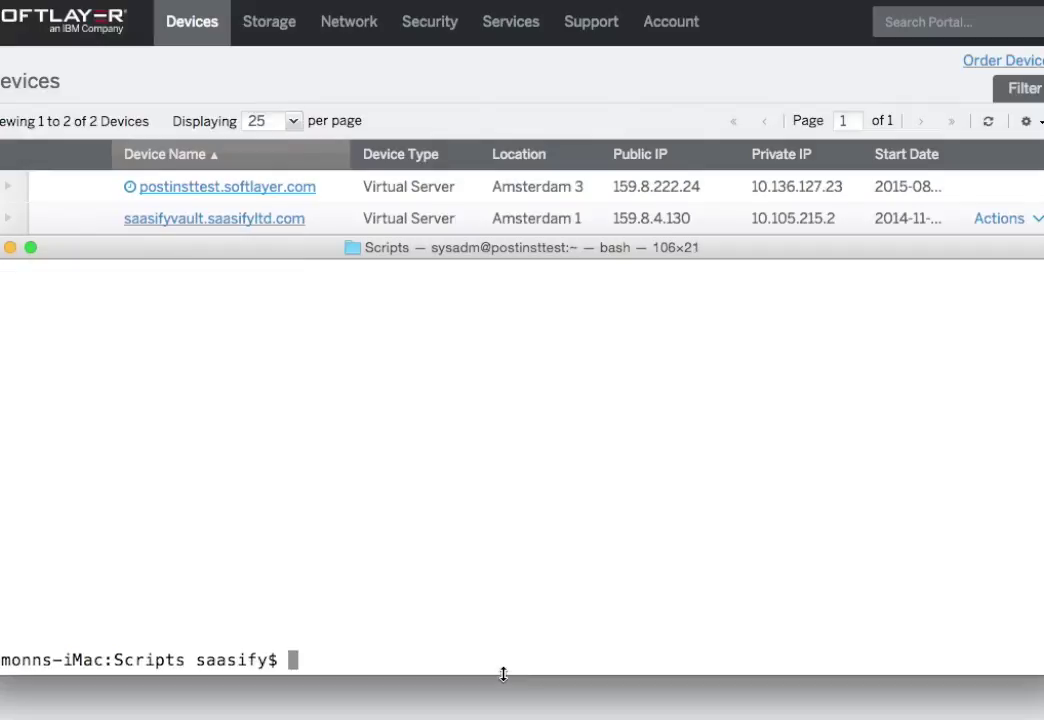
{"action": "type", "text": "clear"}
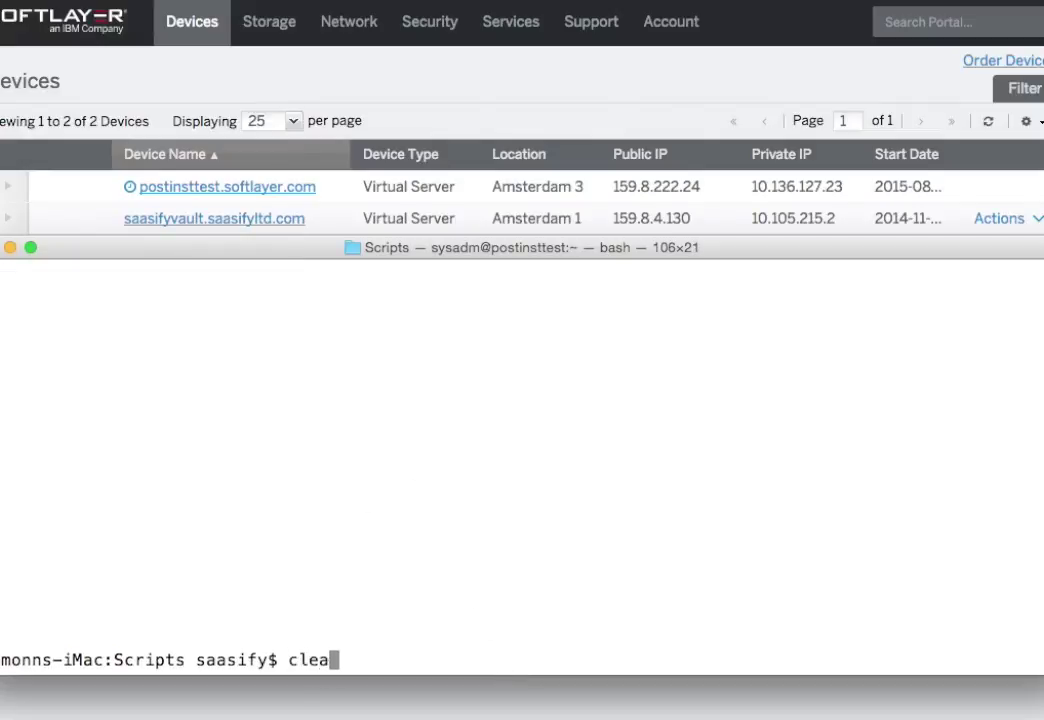
{"action": "key", "text": "Return"}
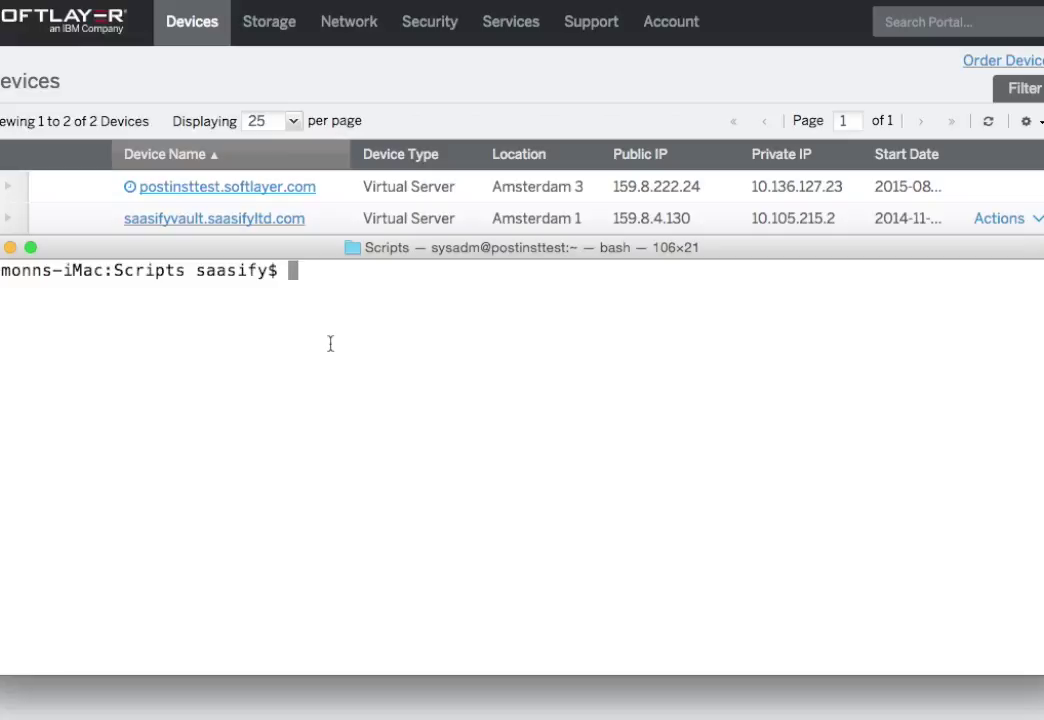
{"action": "type", "text": "ssh "}
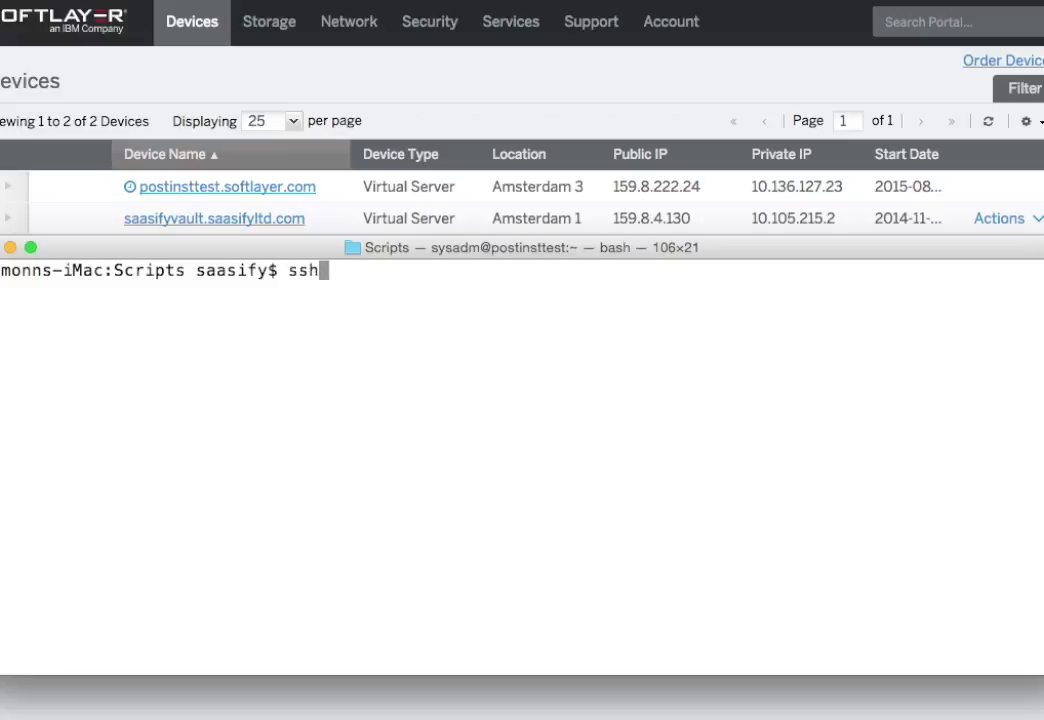
{"action": "type", "text": "a"}
{"action": "key", "text": "BackSpace"}
{"action": "type", "text": "sys"}
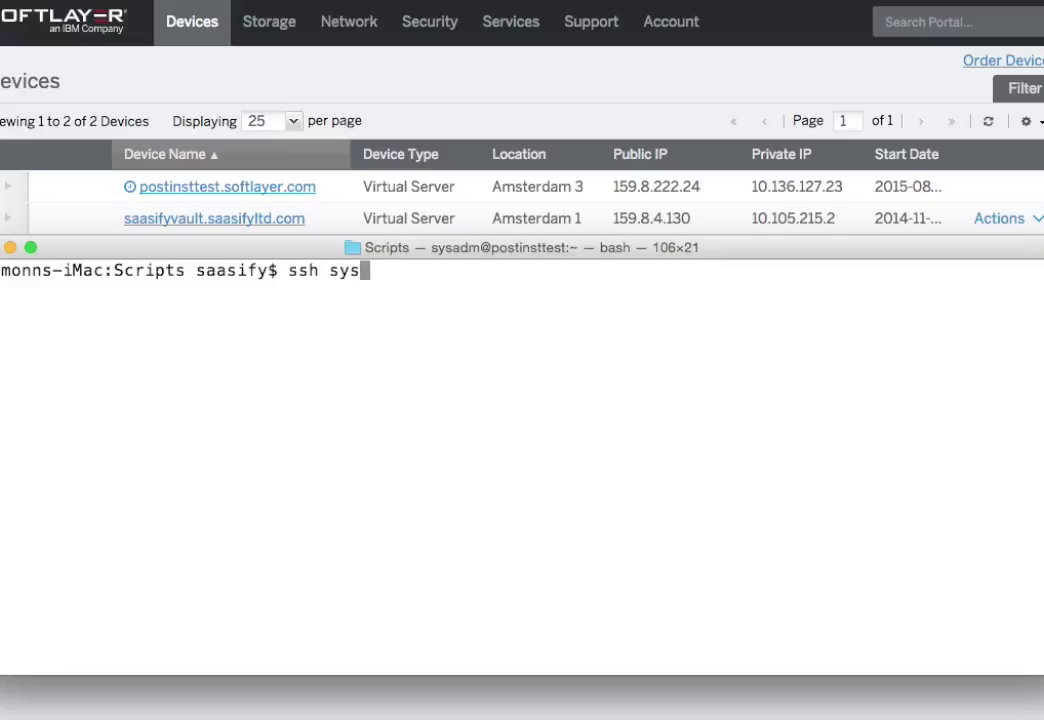
{"action": "type", "text": "adm@"}
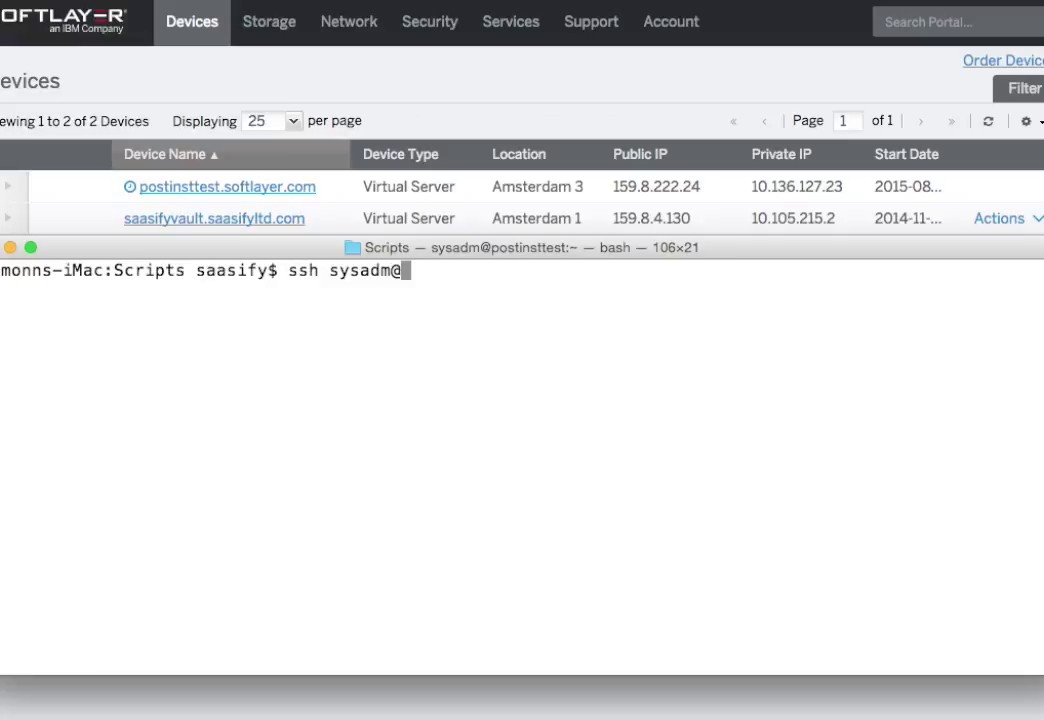
{"action": "type", "text": "159.8.222.24"}
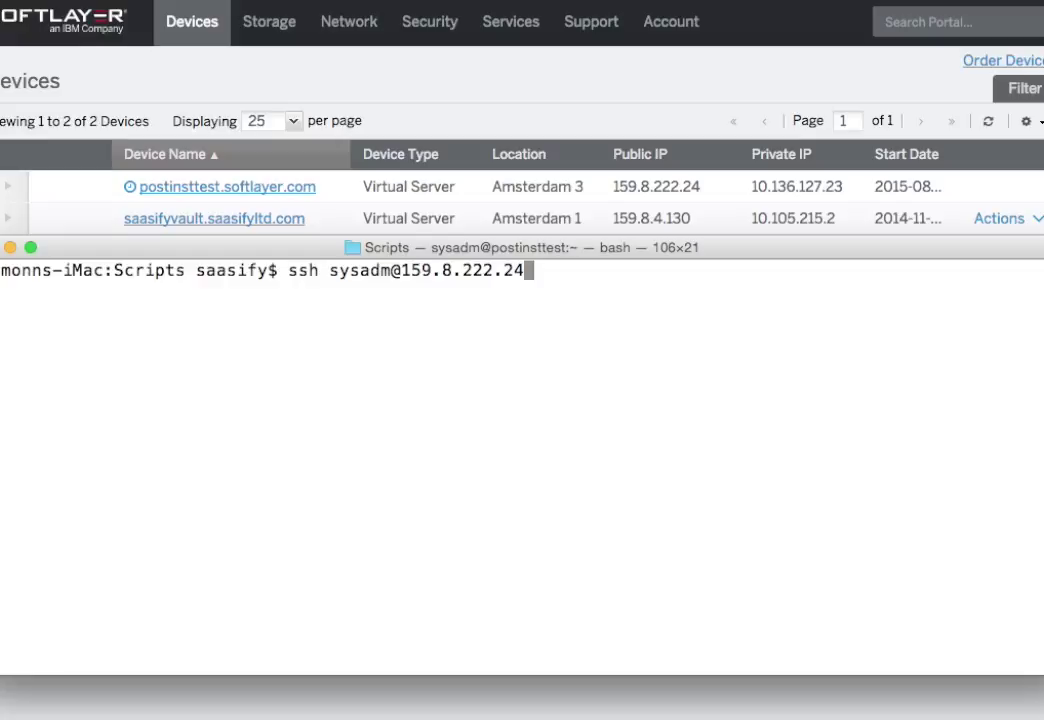
{"action": "key", "text": "Return"}
{"action": "type", "text": "yes"}
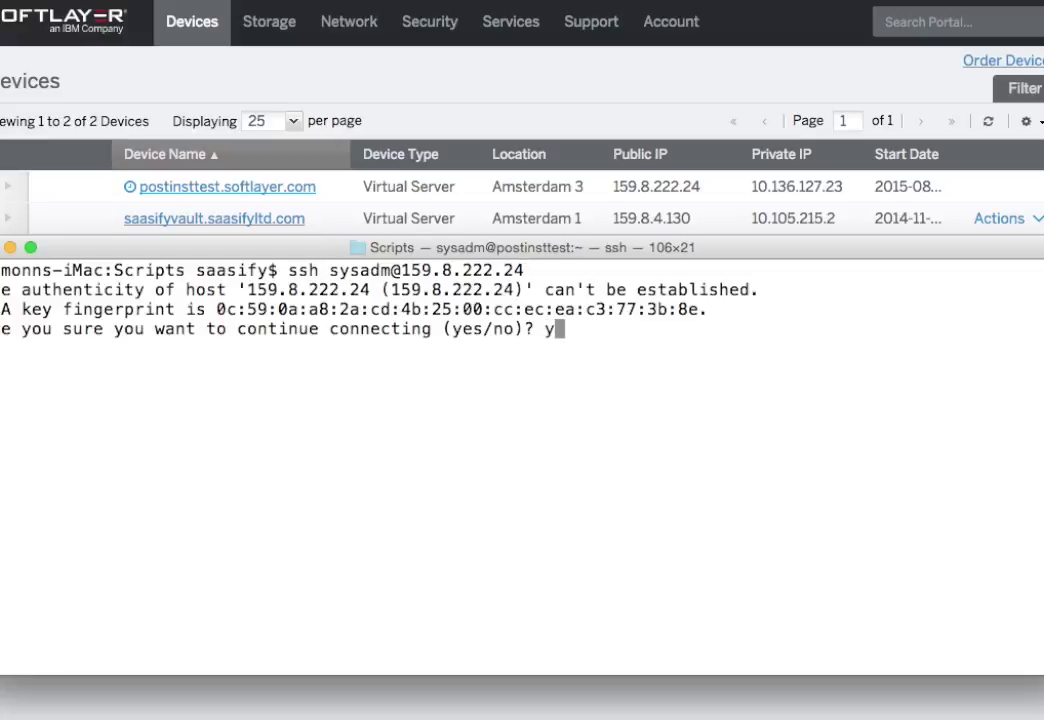
{"action": "key", "text": "Return"}
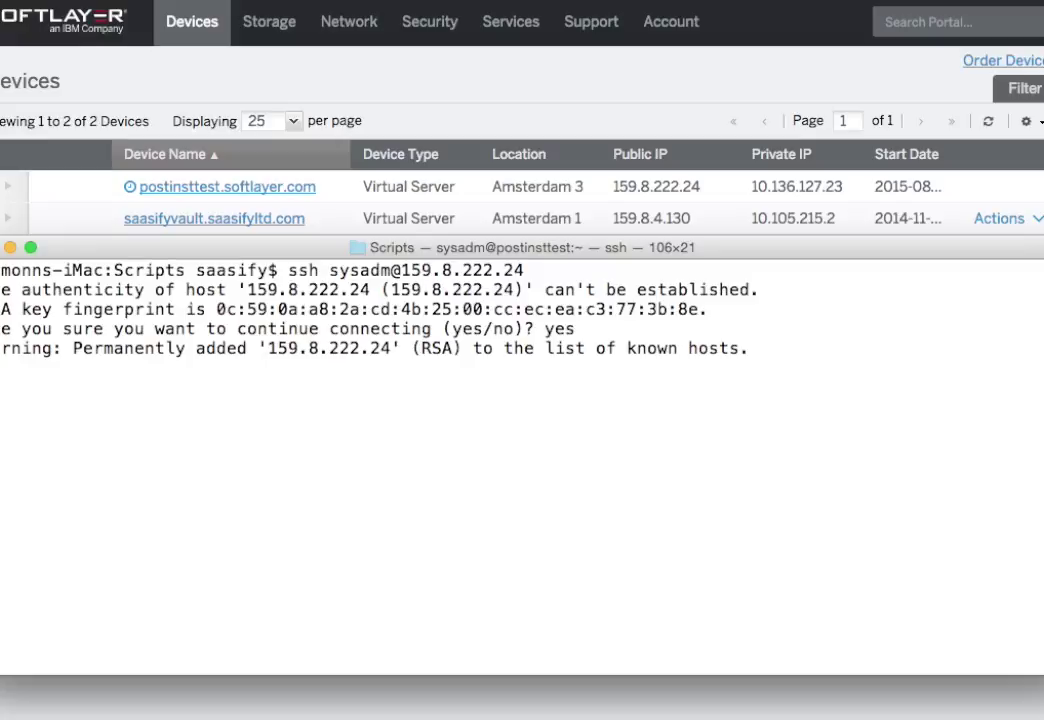
{"action": "key", "text": "Return"}
{"action": "key", "text": "Return"}
{"action": "key", "text": "Return"}
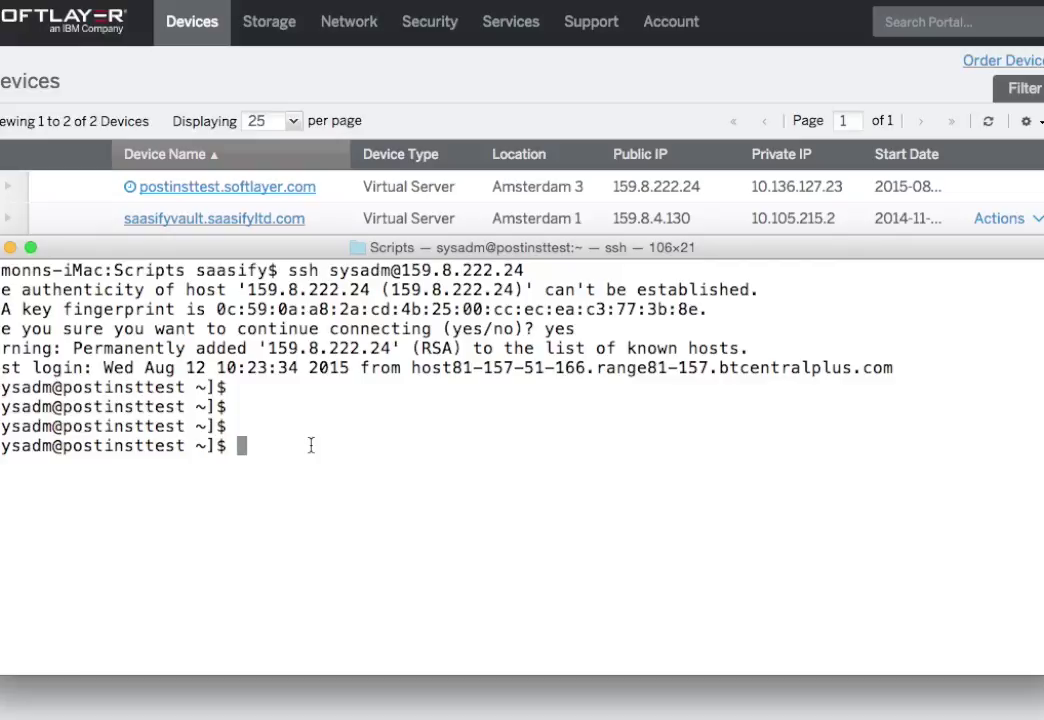
Become root with 'sudo su -', then exit the root shell and the SSH session
{"action": "type", "text": "sudo su -"}
{"action": "key", "text": "Return"}
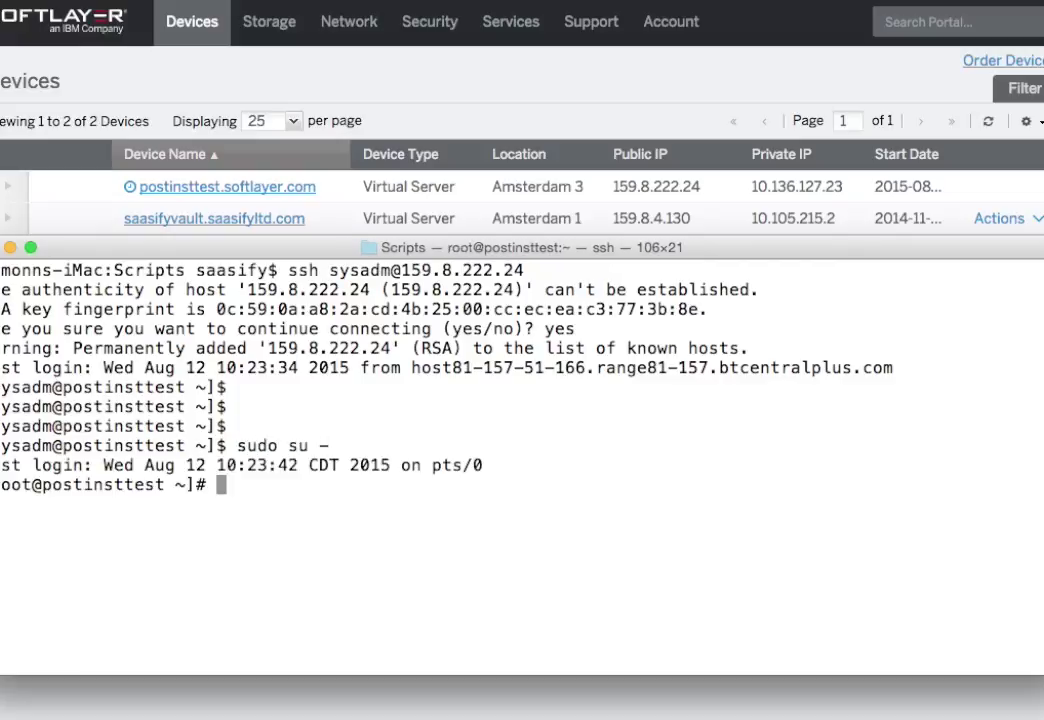
{"action": "key", "text": "Return"}
{"action": "key", "text": "Return"}
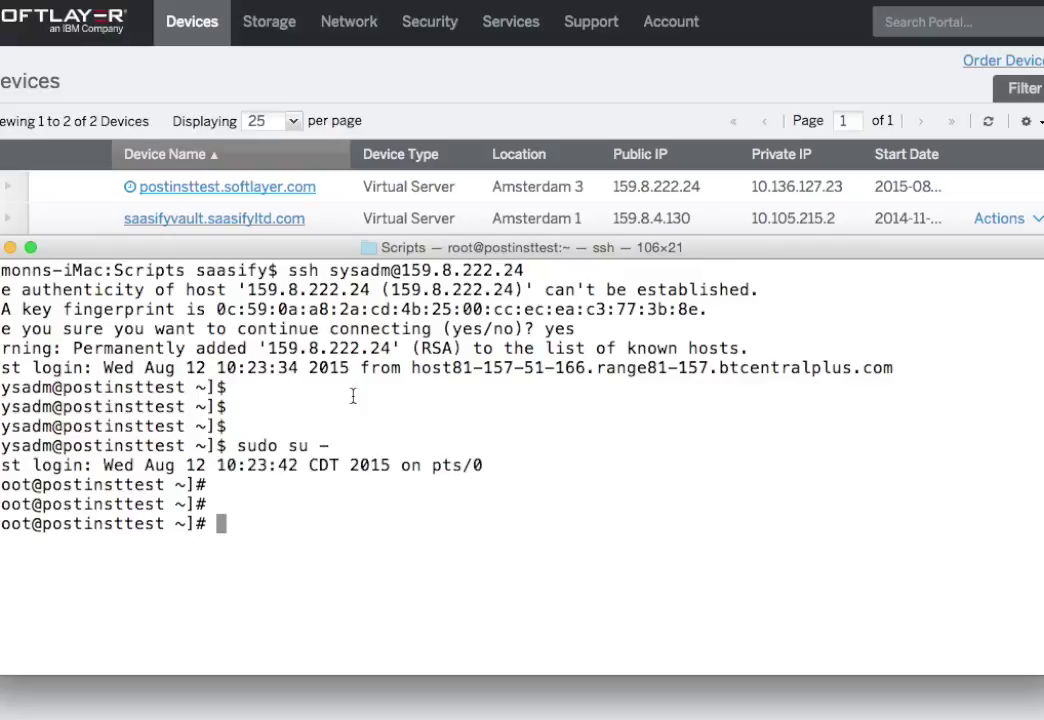
{"action": "type", "text": "exit"}
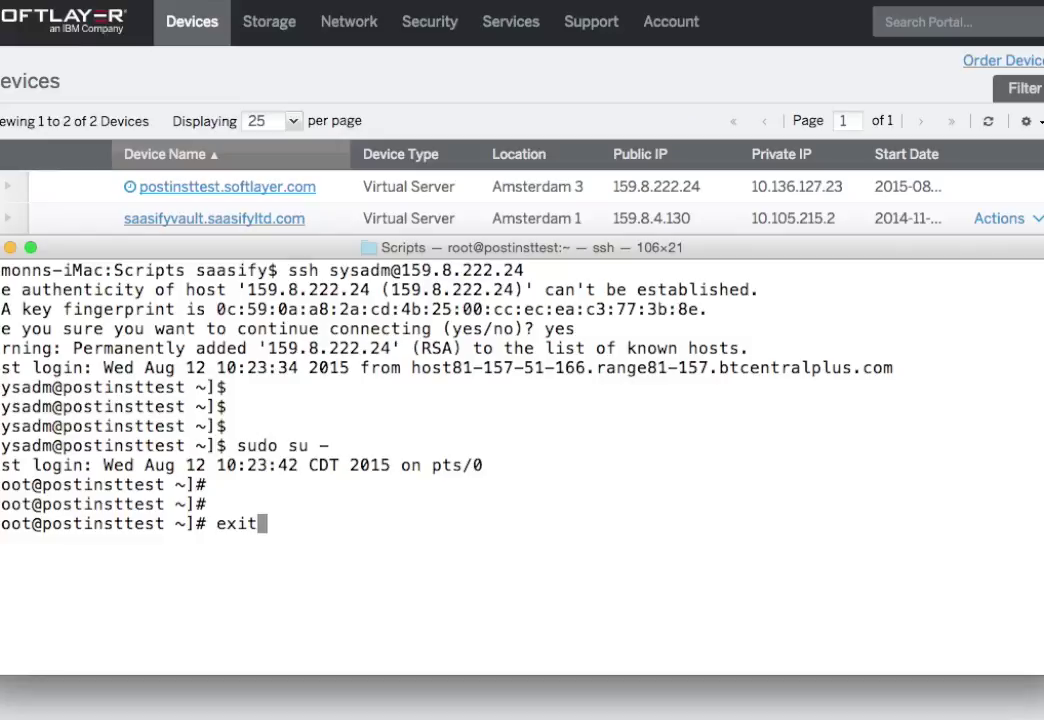
{"action": "key", "text": "Return"}
{"action": "type", "text": "exit"}
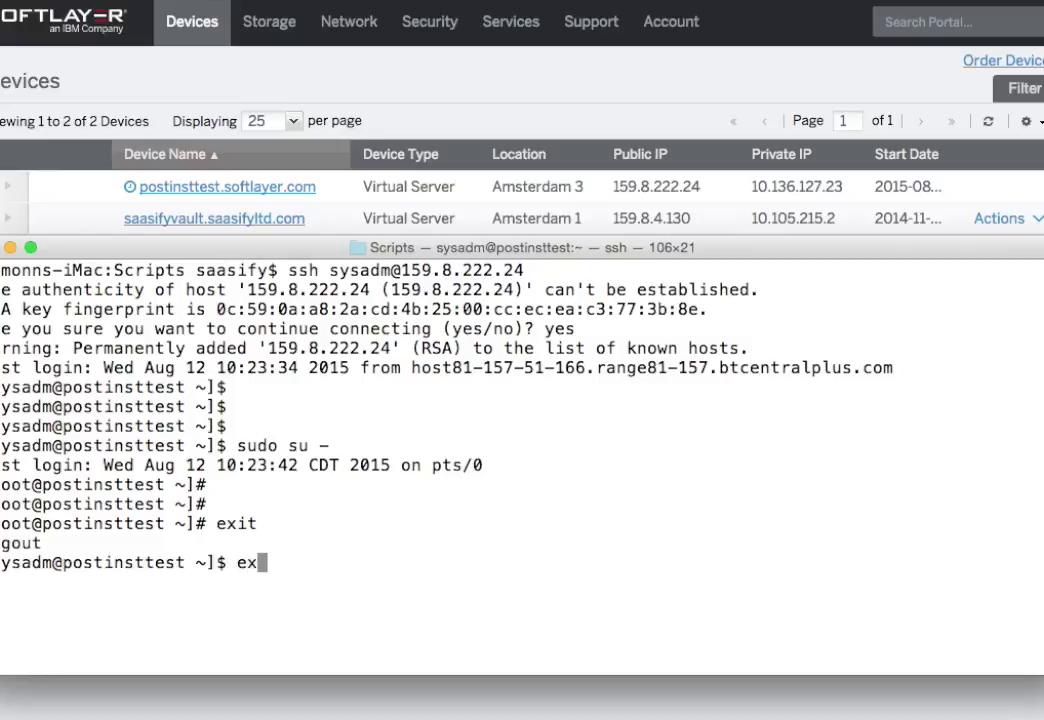
{"action": "key", "text": "Return"}
{"action": "key", "text": "Return"}
{"action": "key", "text": "Return"}
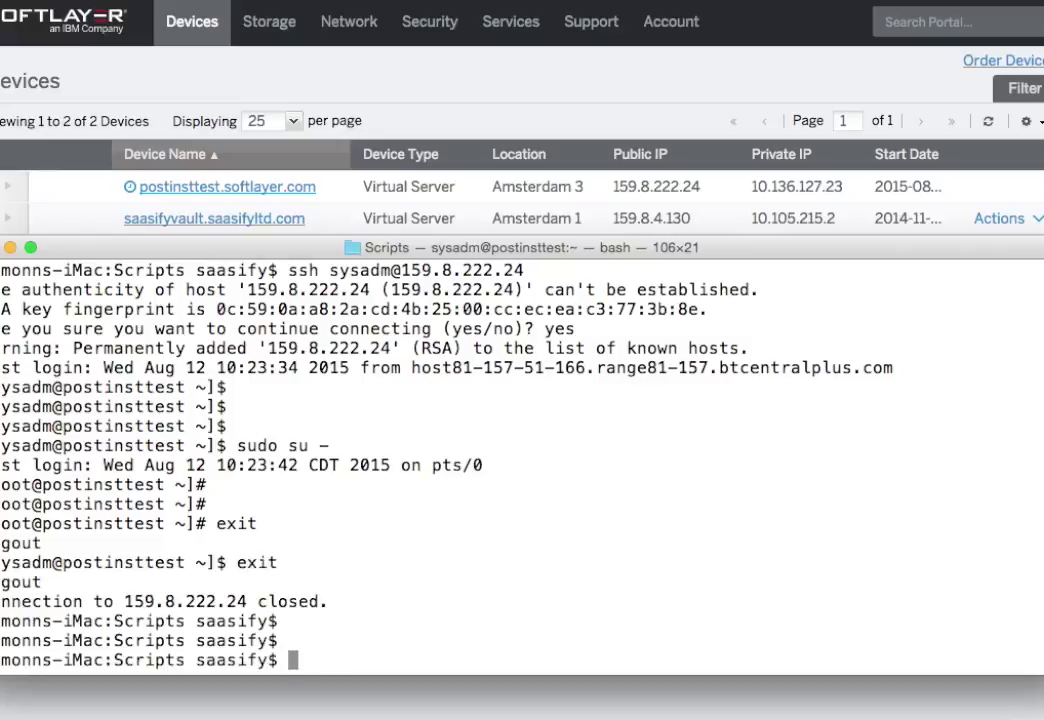
Retry the ssh command as root to 159.8.222.24, showing it is refused (publickey permission denied), then enter slcli
{"action": "key", "text": "Up"}
{"action": "key", "text": "Left"}
{"action": "key", "text": "Left"}
{"action": "key", "text": "Left"}
{"action": "key", "text": "Left"}
{"action": "key", "text": "Left"}
{"action": "key", "text": "Left"}
{"action": "key", "text": "Left"}
{"action": "key", "text": "Left"}
{"action": "key", "text": "Left"}
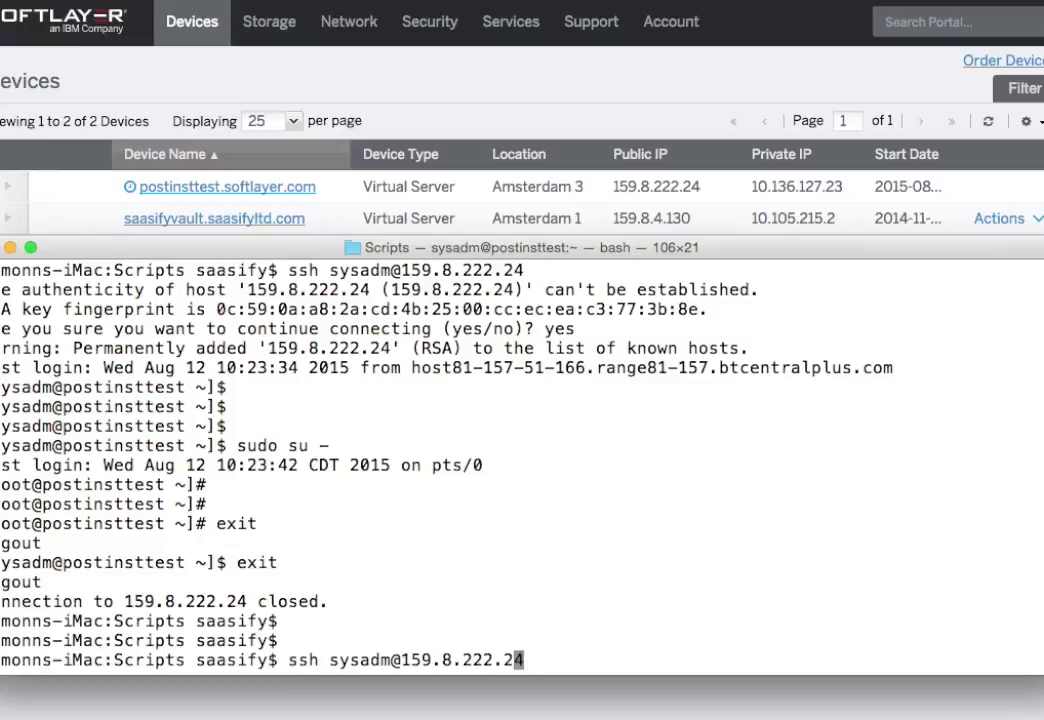
{"action": "key", "text": "Left"}
{"action": "key", "text": "Left"}
{"action": "key", "text": "Left"}
{"action": "key", "text": "Left"}
{"action": "key", "text": "BackSpace"}
{"action": "key", "text": "BackSpace"}
{"action": "key", "text": "BackSpace"}
{"action": "key", "text": "BackSpace"}
{"action": "key", "text": "BackSpace"}
{"action": "key", "text": "BackSpace"}
{"action": "type", "text": "root"}
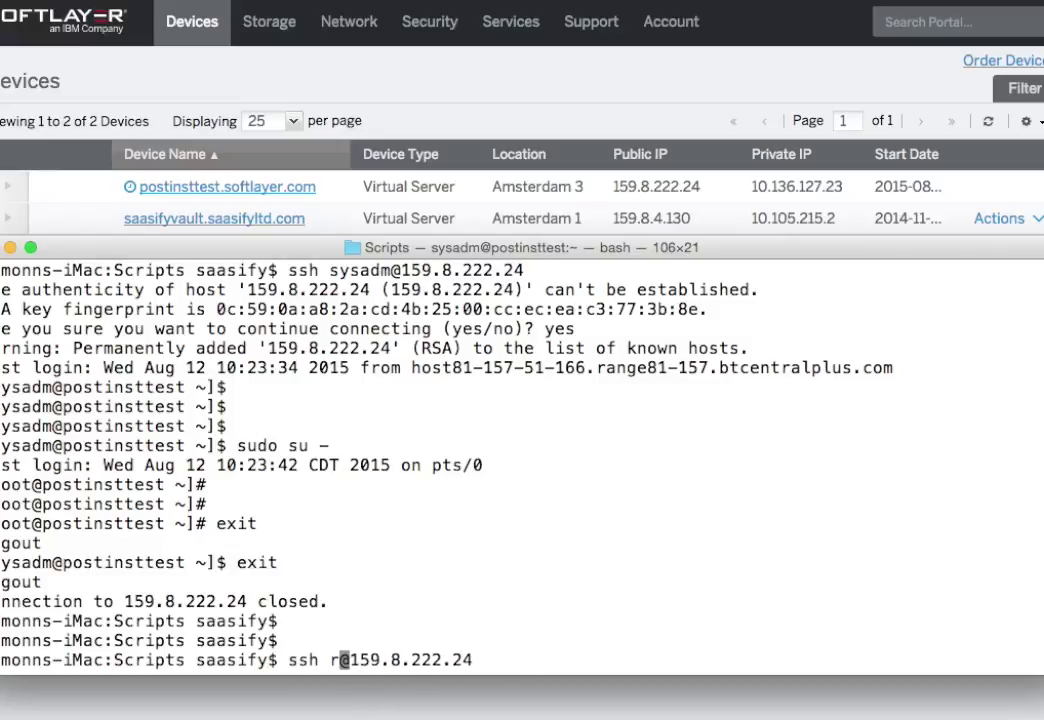
{"action": "key", "text": "Return"}
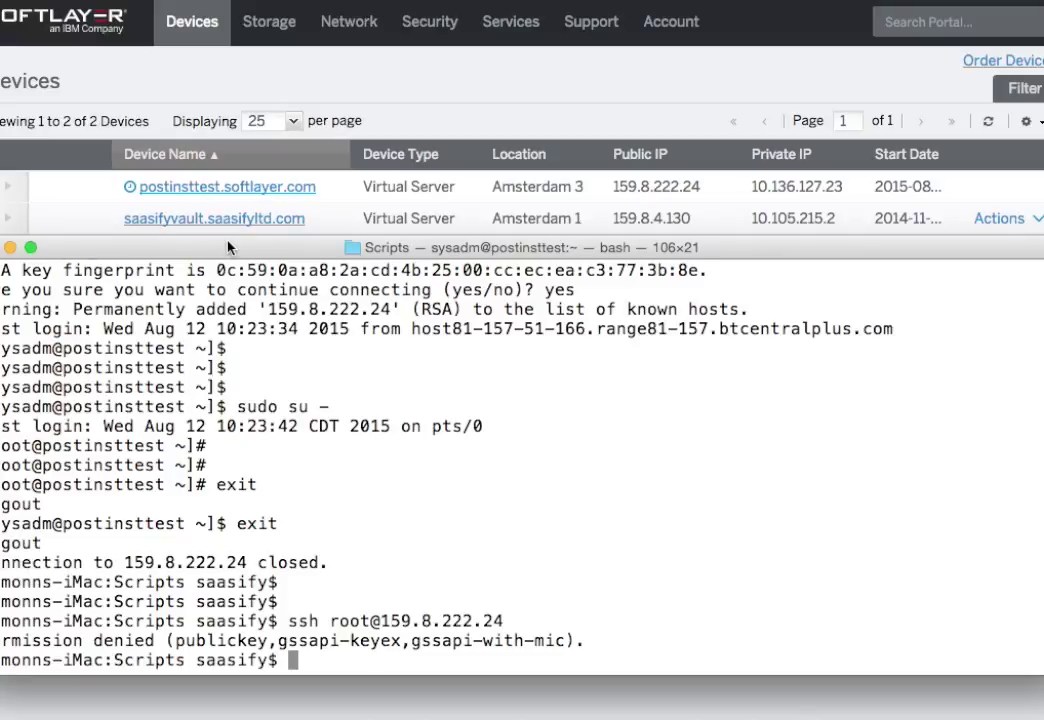
{"action": "type", "text": "slcli"}
Run slcli and slcli vs to list the commands and virtual server subcommands, enlarging the terminal
{"action": "key", "text": "Return"}
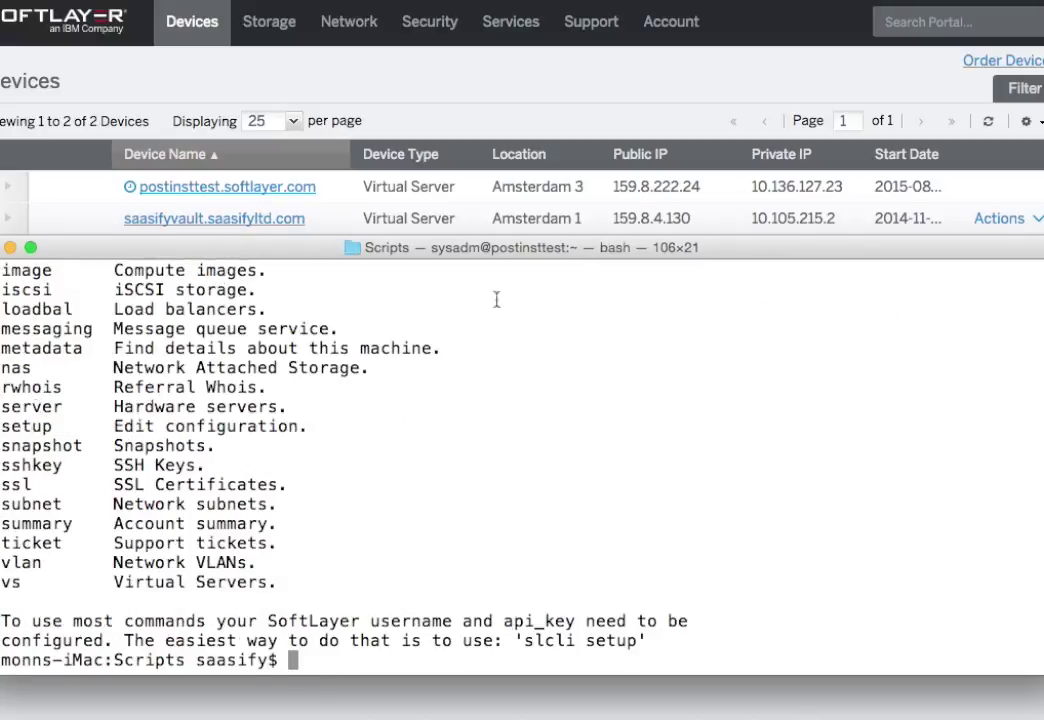
{"action": "left_click_drag", "start_coordinate": [513, 235], "coordinate": [413, 22]}
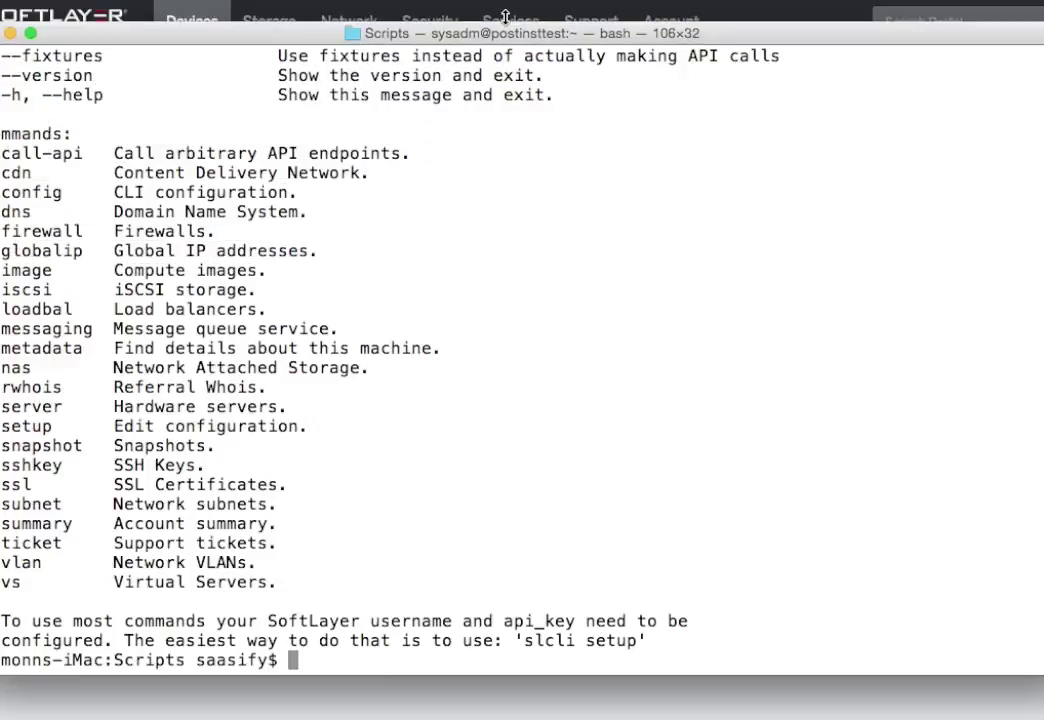
{"action": "type", "text": "slcli vs"}
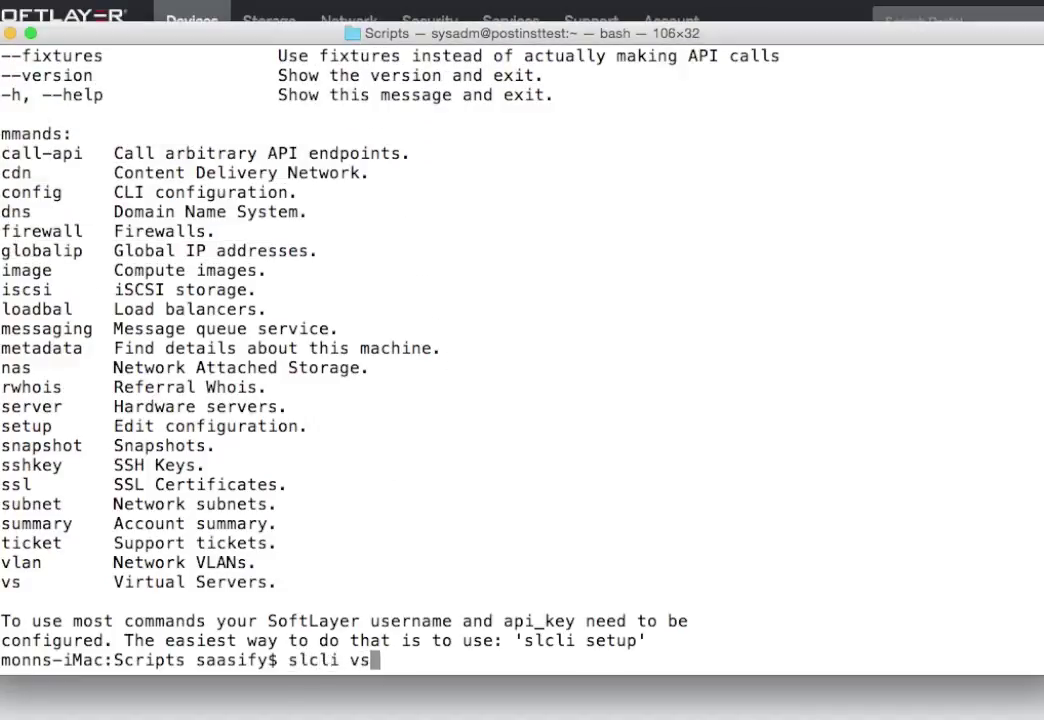
{"action": "key", "text": "Return"}
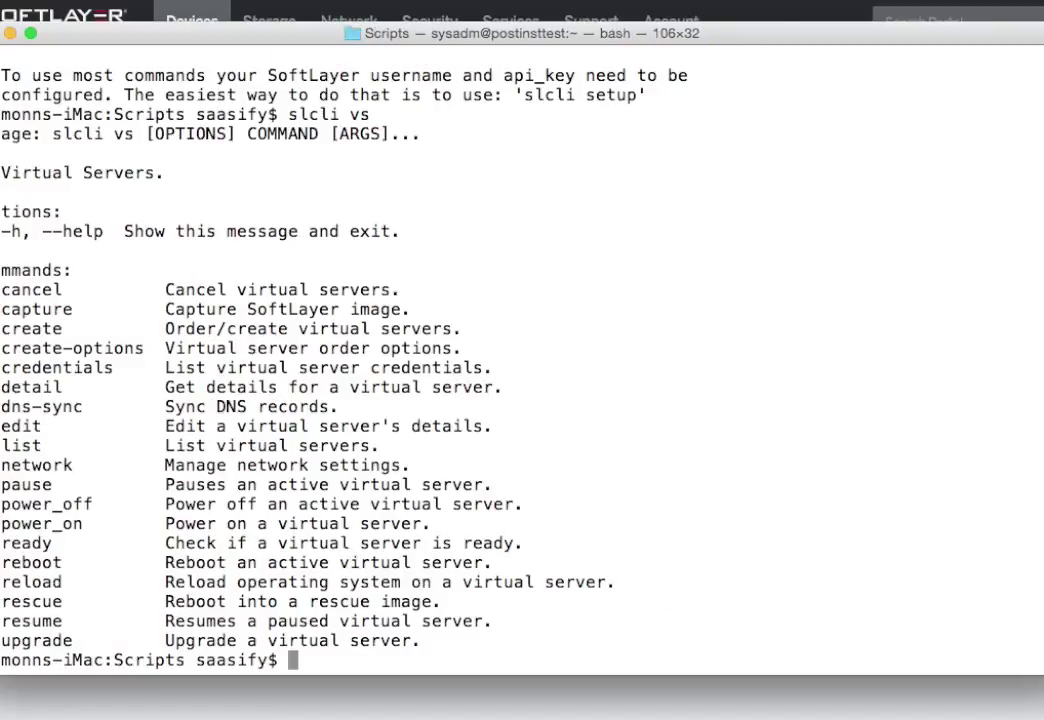
Show the slcli vs create --help options, correcting the 'crreate' typo
{"action": "key", "text": "Up"}
{"action": "type", "text": "crre"}
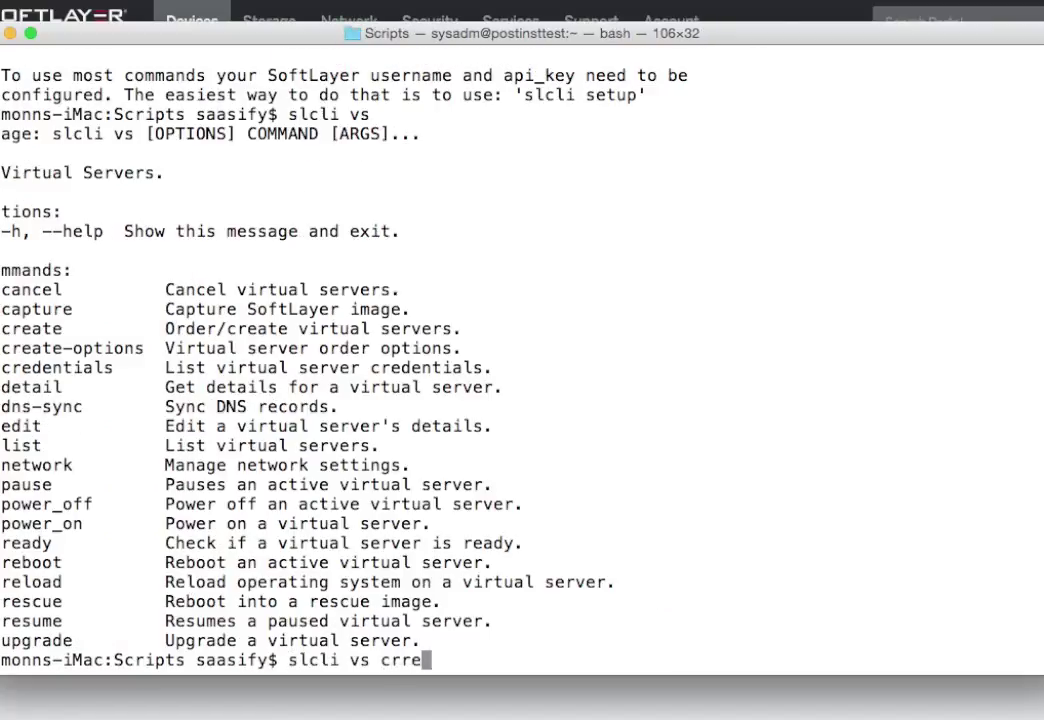
{"action": "type", "text": "ate --help"}
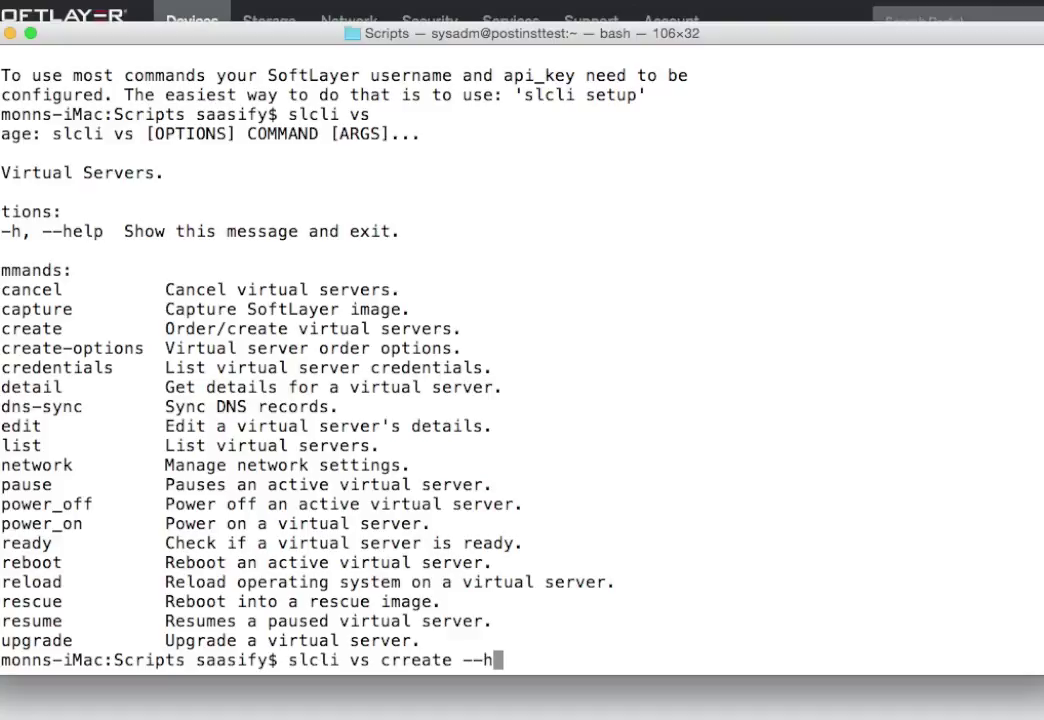
{"action": "key", "text": "Return"}
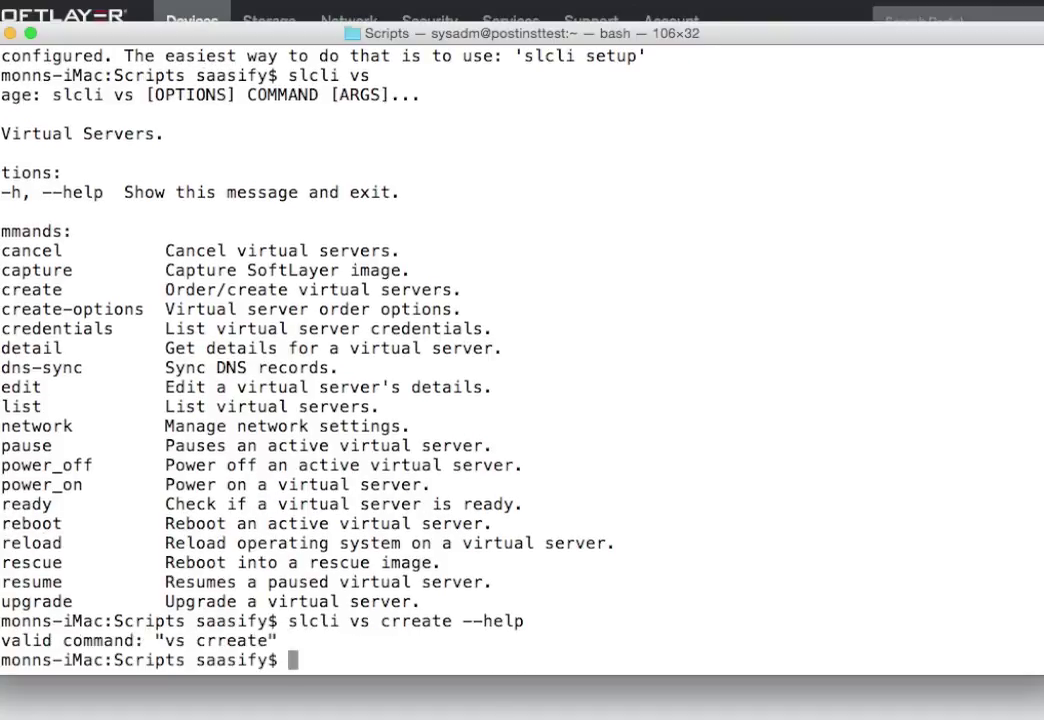
{"action": "key", "text": "Up"}
{"action": "key", "text": "Left"}
{"action": "key", "text": "Left"}
{"action": "key", "text": "Left"}
{"action": "key", "text": "Left"}
{"action": "key", "text": "Left"}
{"action": "key", "text": "Left"}
{"action": "key", "text": "Left"}
{"action": "key", "text": "Left"}
{"action": "key", "text": "Left"}
{"action": "key", "text": "Left"}
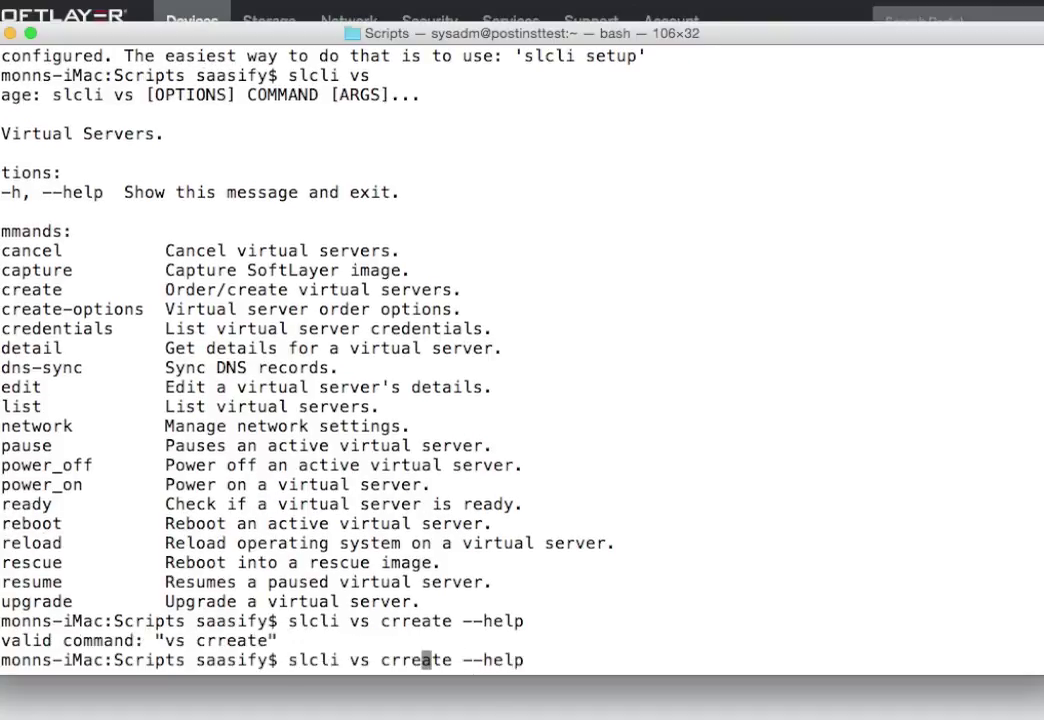
{"action": "key", "text": "Left"}
{"action": "key", "text": "BackSpace"}
{"action": "key", "text": "Return"}
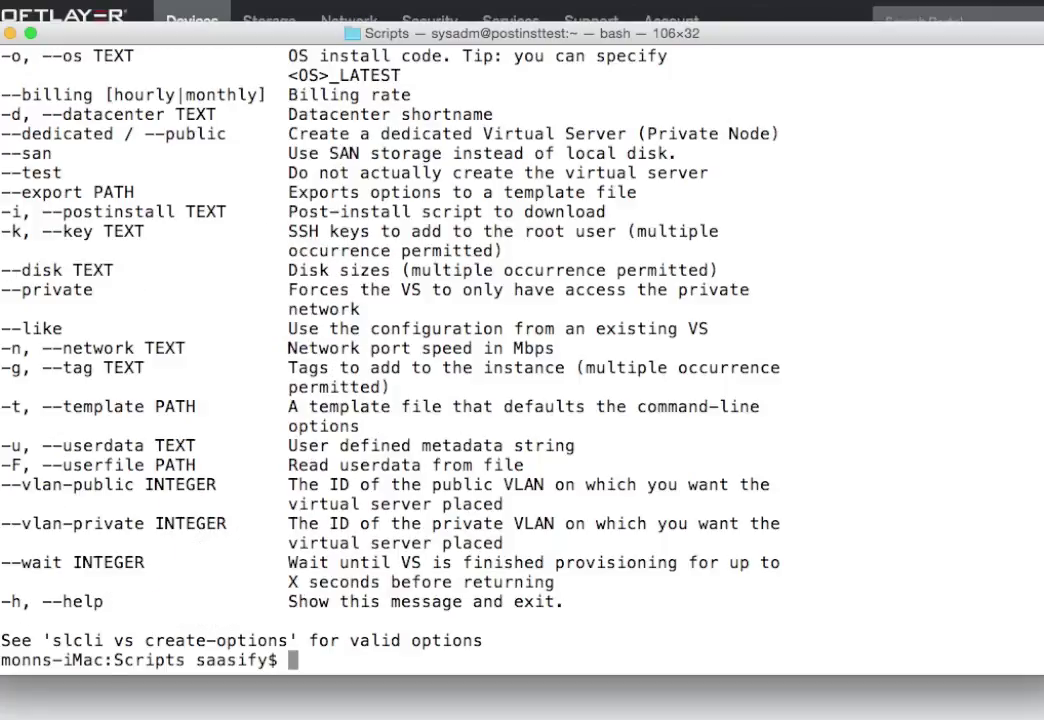
Highlight the -i, --postinstall TEXT option, then move the terminal aside to reveal the devices list
{"action": "left_click_drag", "start_coordinate": [5, 211], "coordinate": [606, 210]}
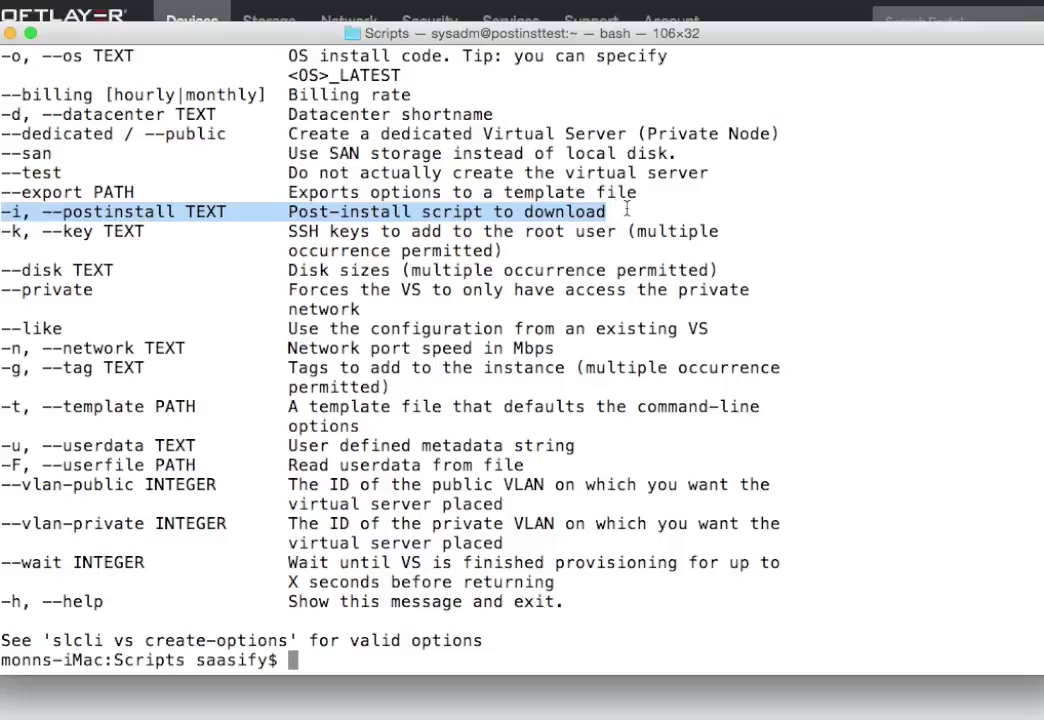
{"action": "left_click", "coordinate": [172, 212]}
{"action": "double_click", "coordinate": [206, 211]}
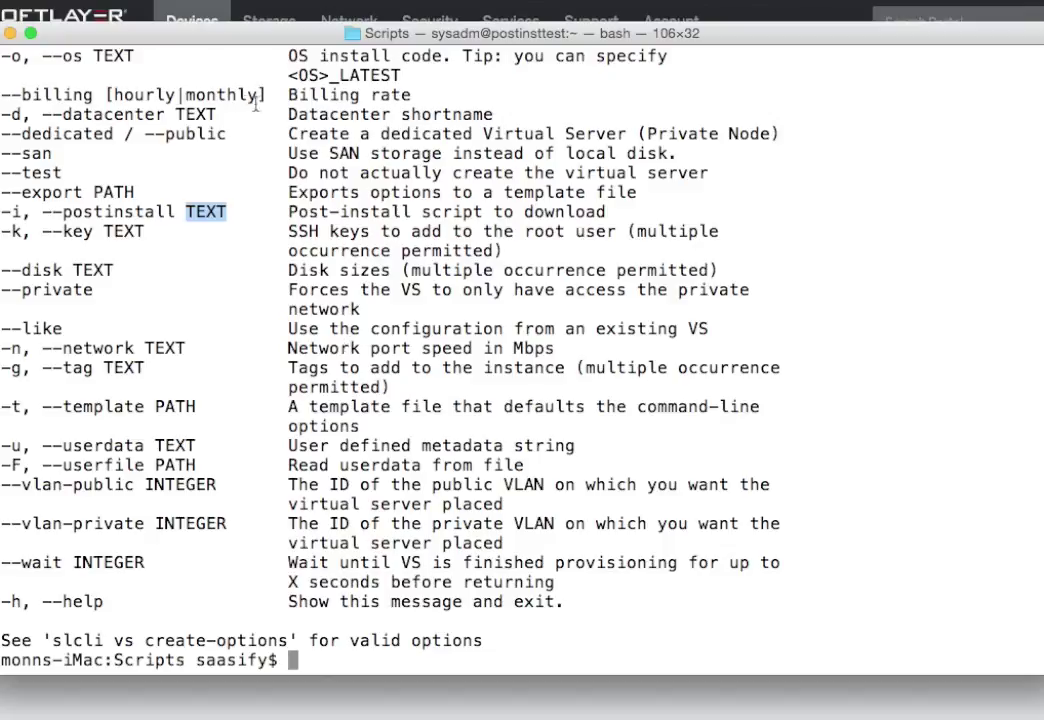
{"action": "left_click_drag", "start_coordinate": [168, 27], "coordinate": [1043, 165]}
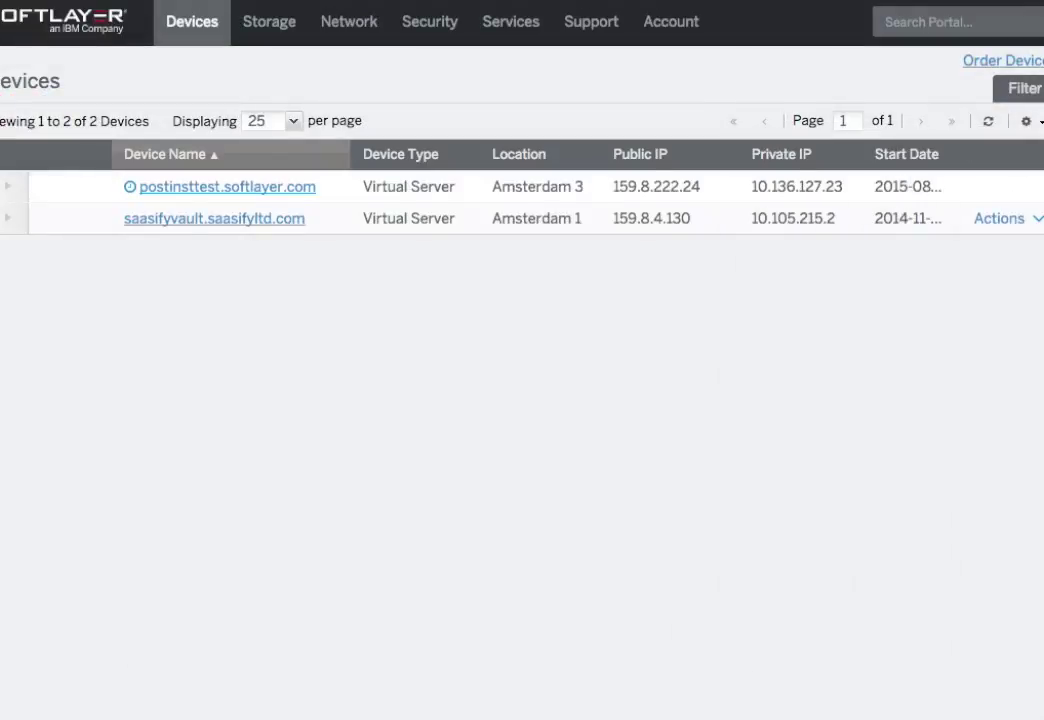